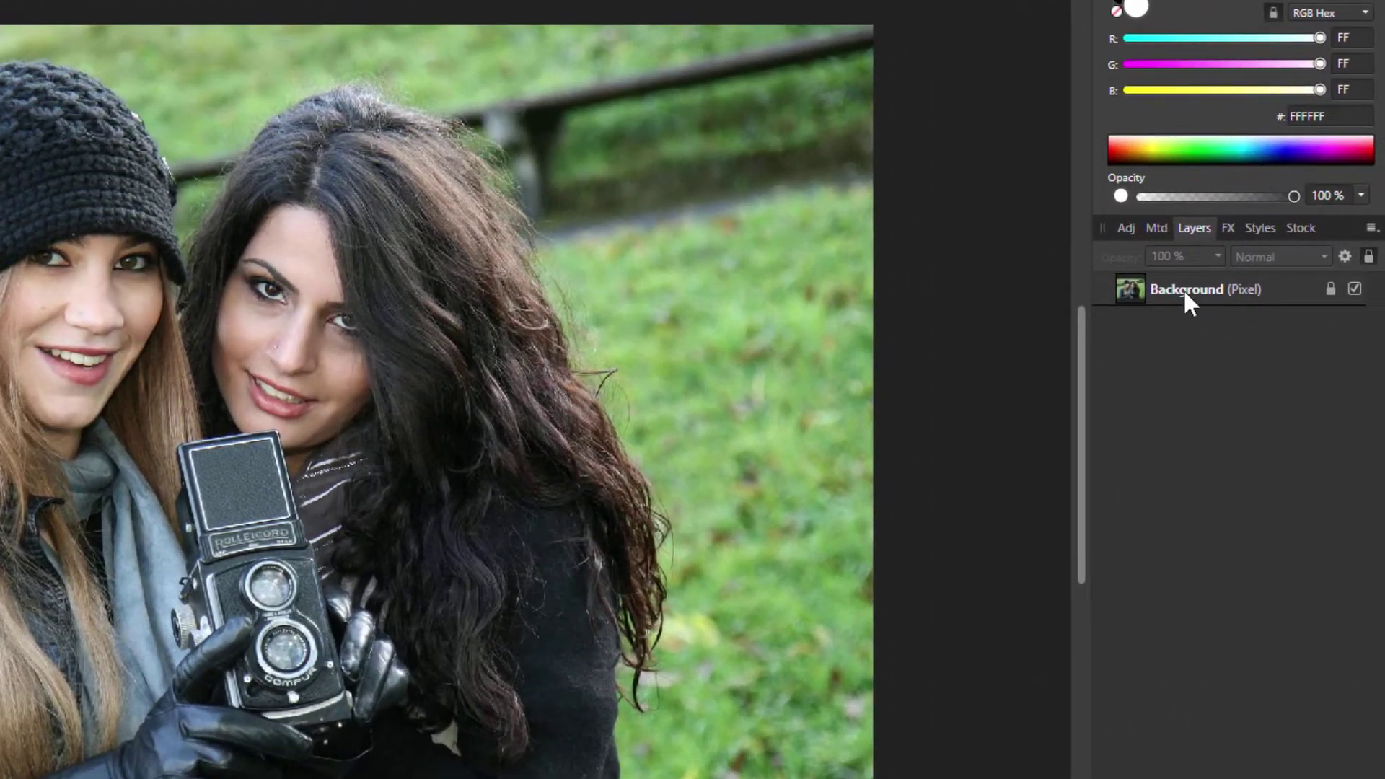
Duplicate the Background layer, hide the locked original, and duplicate the unlocked copy once more
right_click(1185, 293)
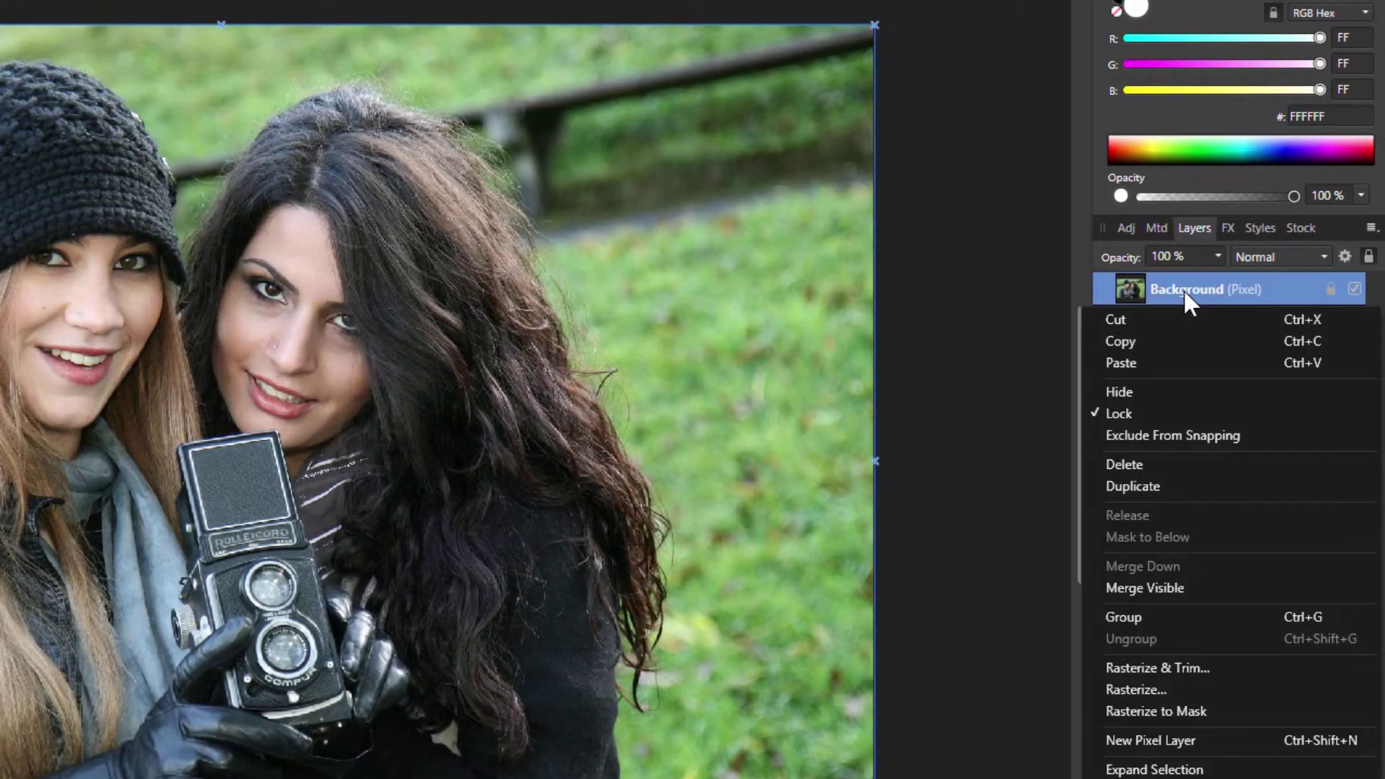
click(1163, 485)
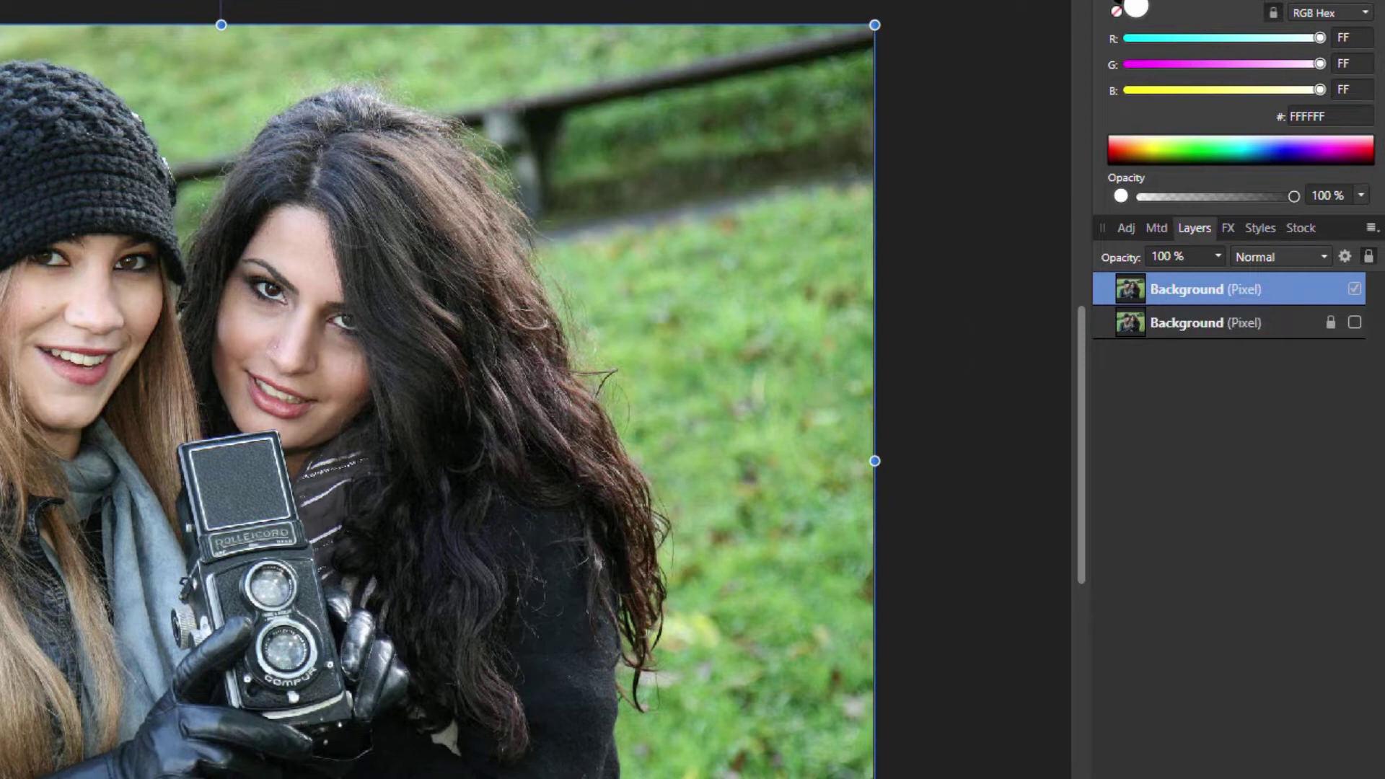
right_click(1179, 292)
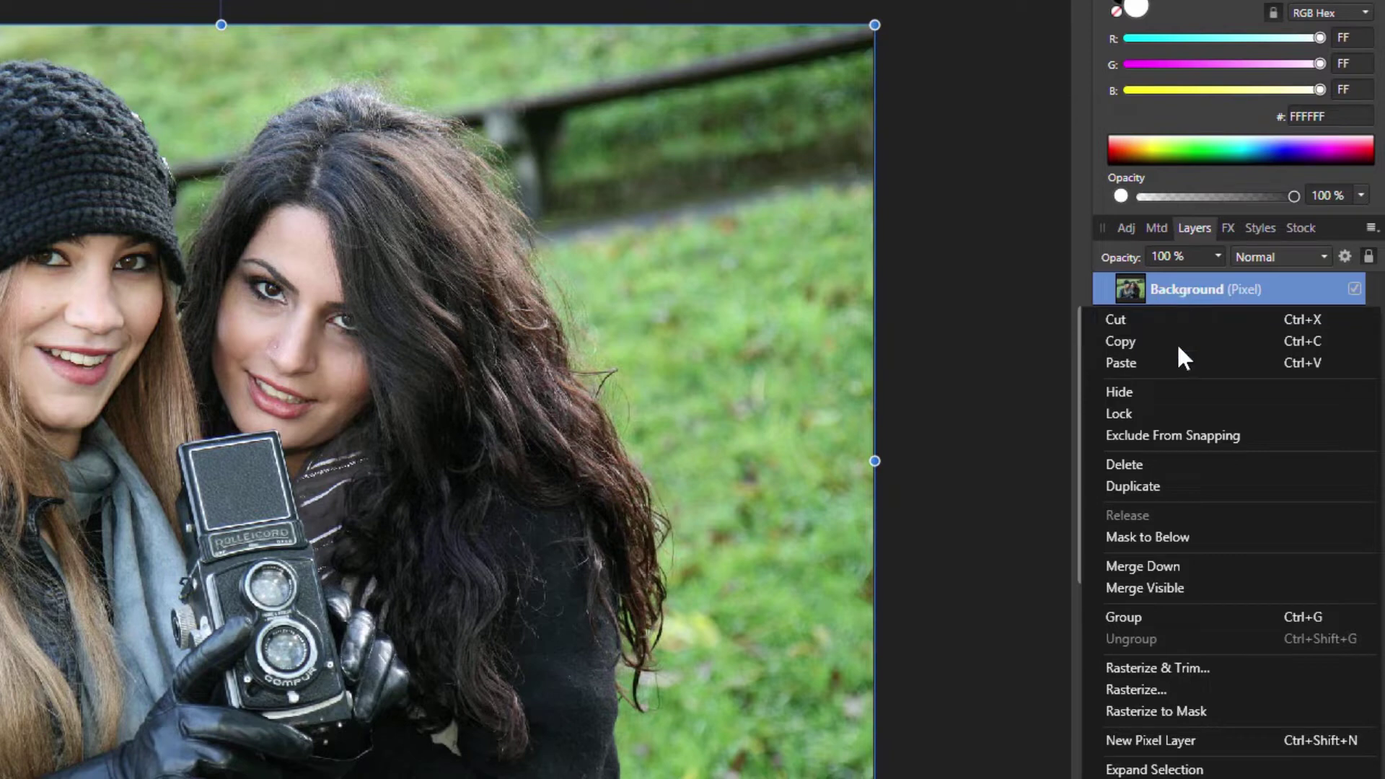
click(1163, 483)
Rename the uppermost layer copy as Foreground Girl
double_click(1197, 289)
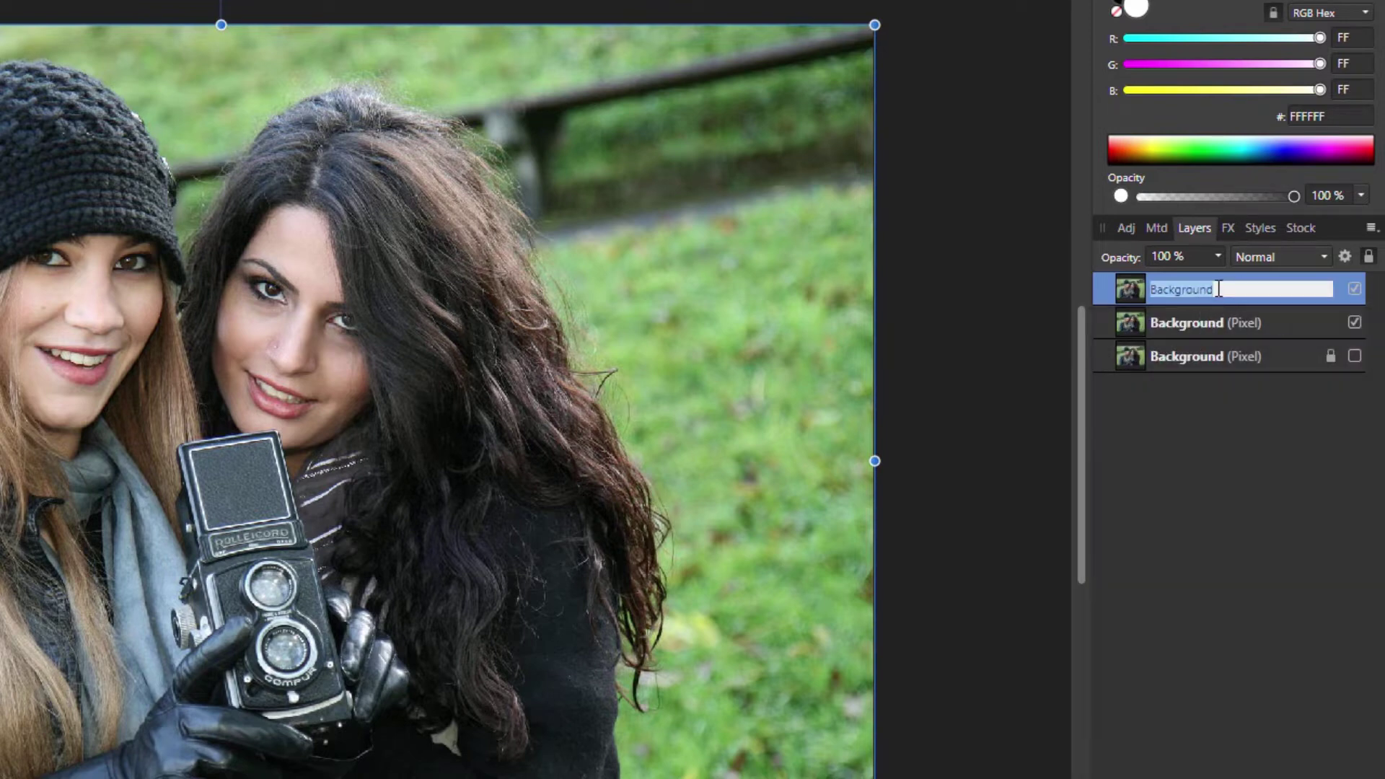
text(Foreground Gir)
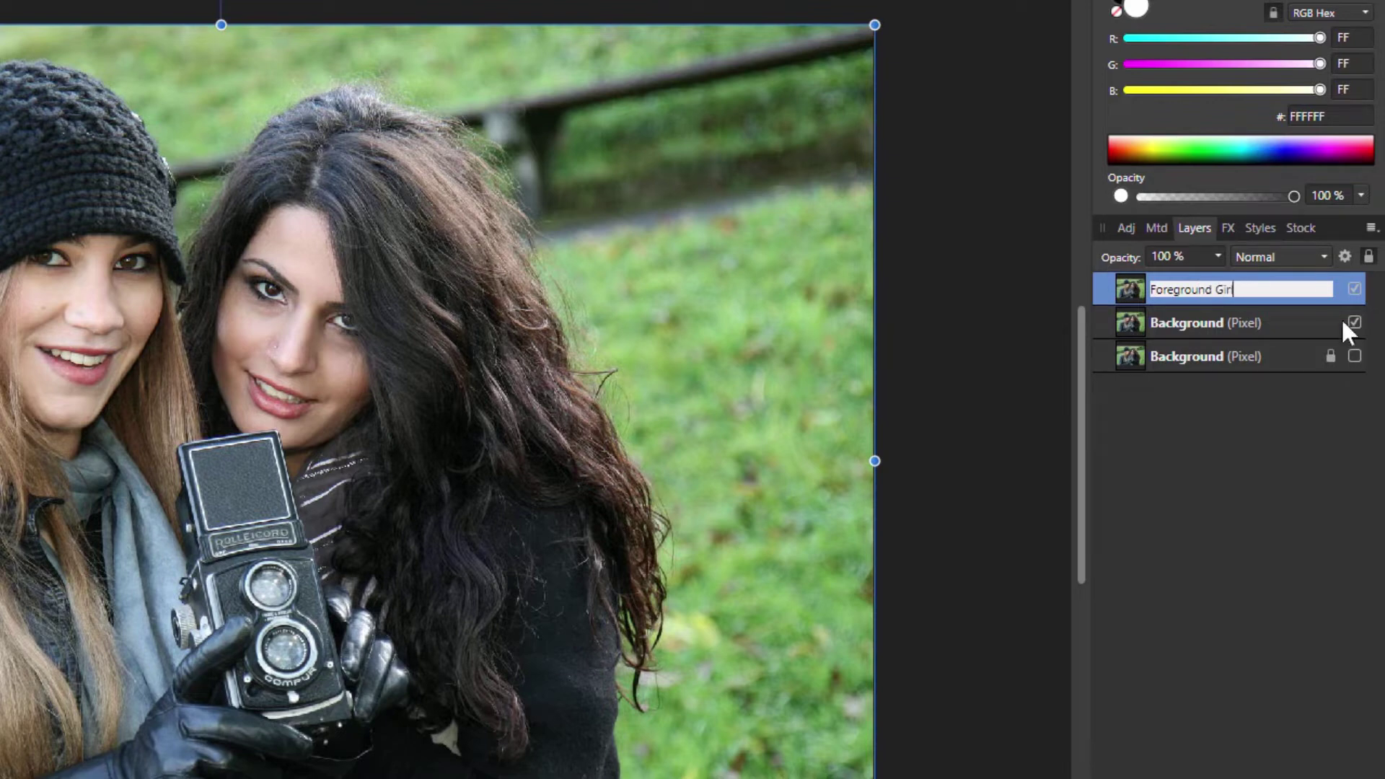
text(l)
key(Return)
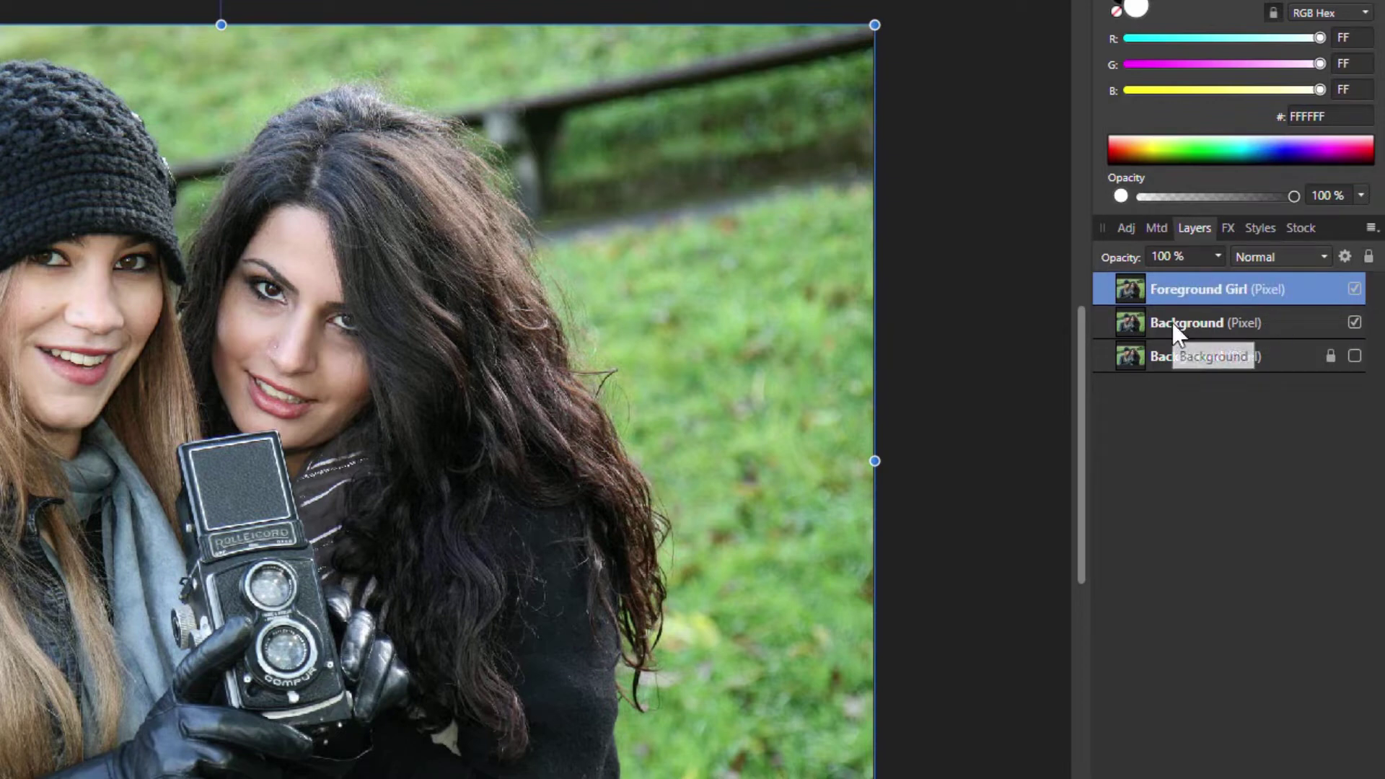
On the Foreground Girl layer, begin a polygonal Freehand Selection down the hat, hair and jacket's outer edge to the photo's lower border
click(1172, 322)
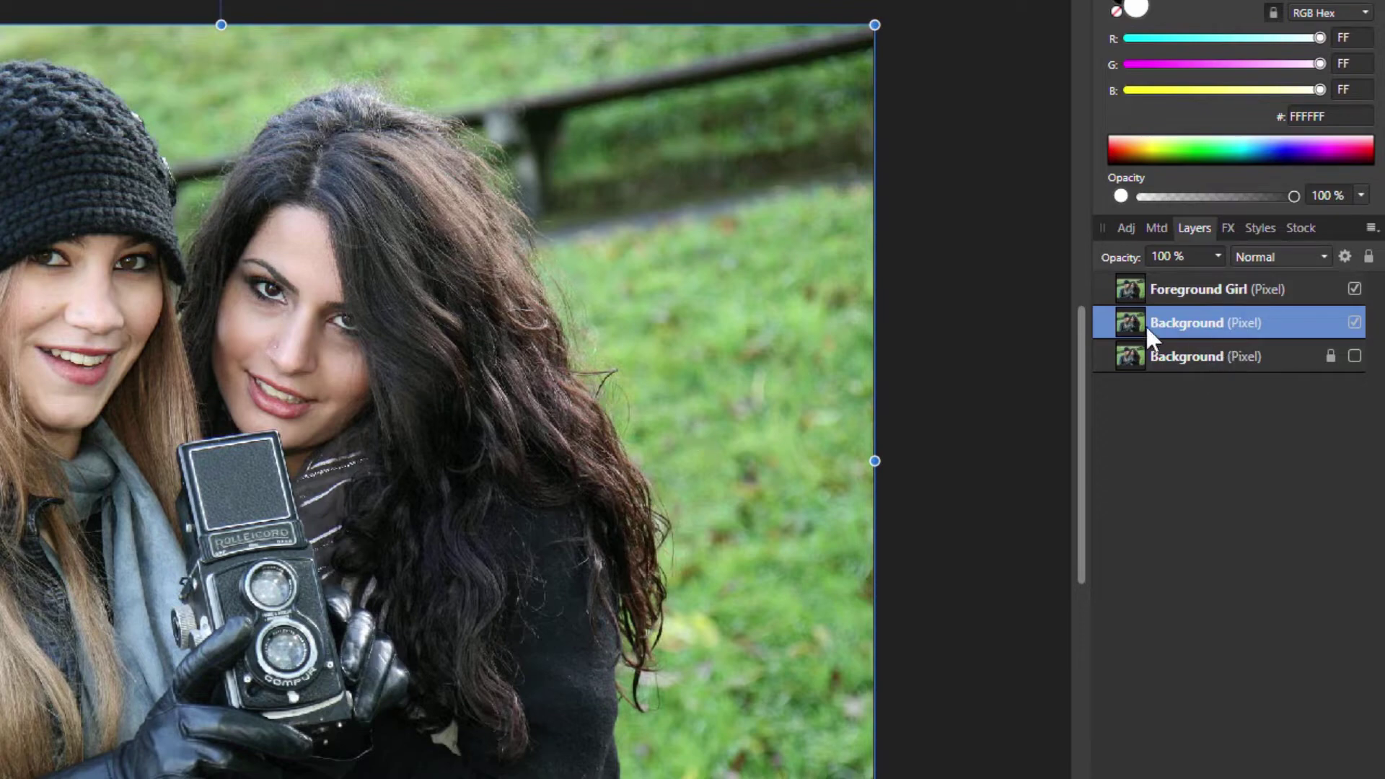
click(1205, 290)
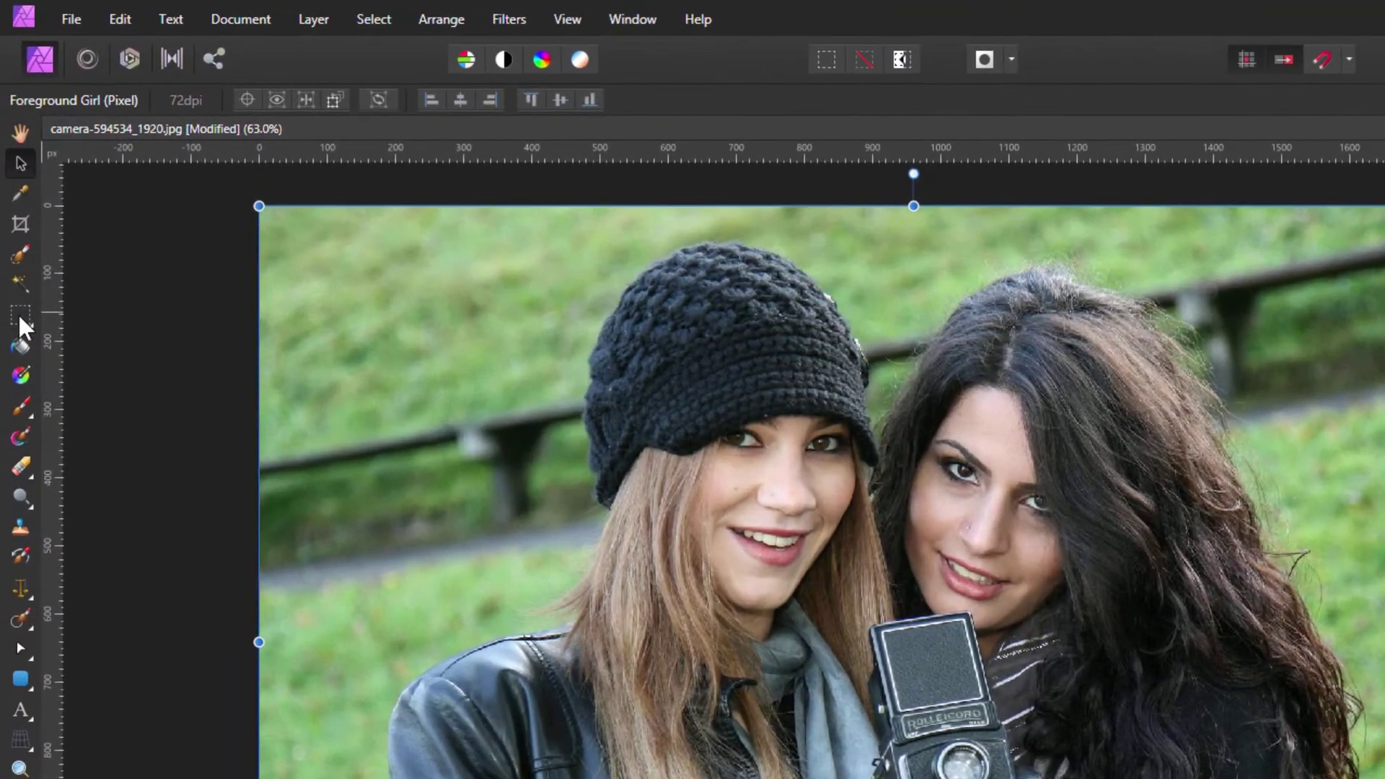
click(12, 211)
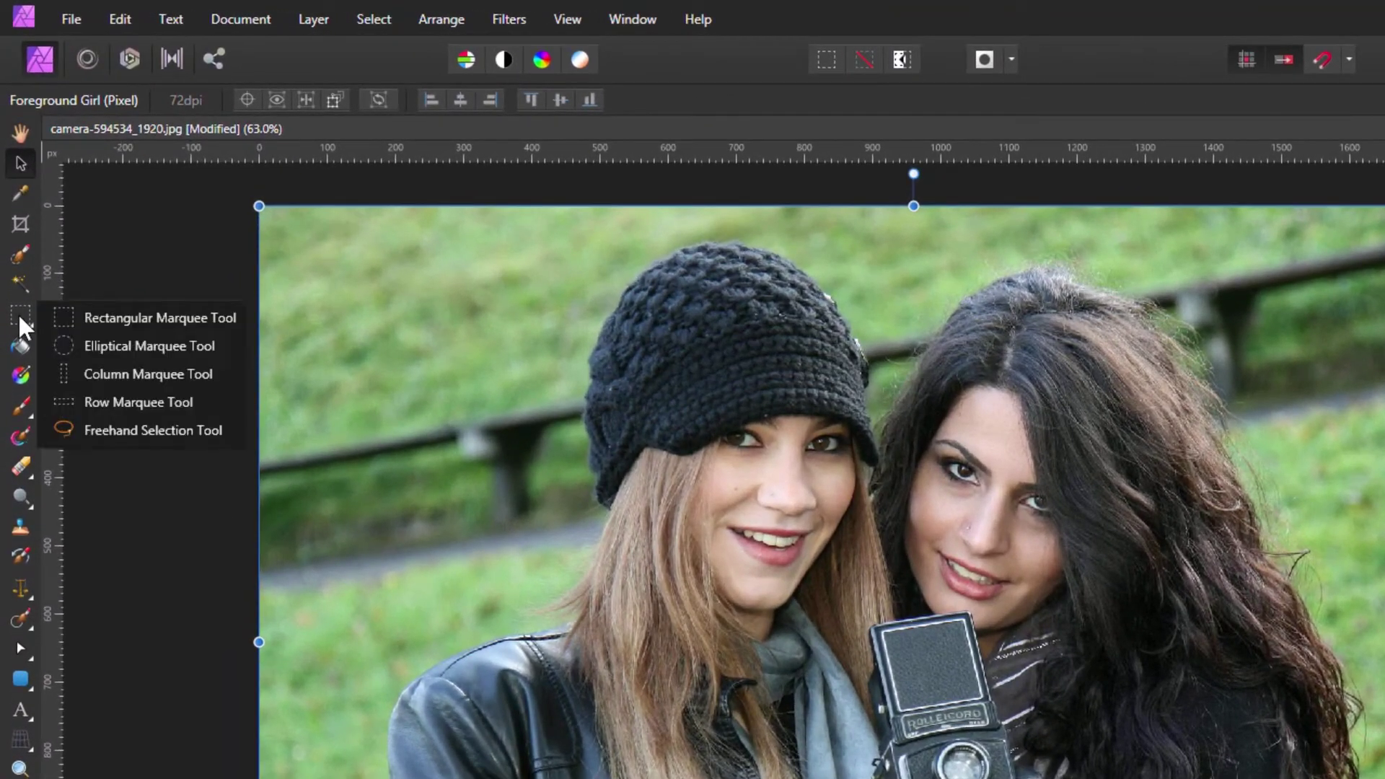
click(160, 433)
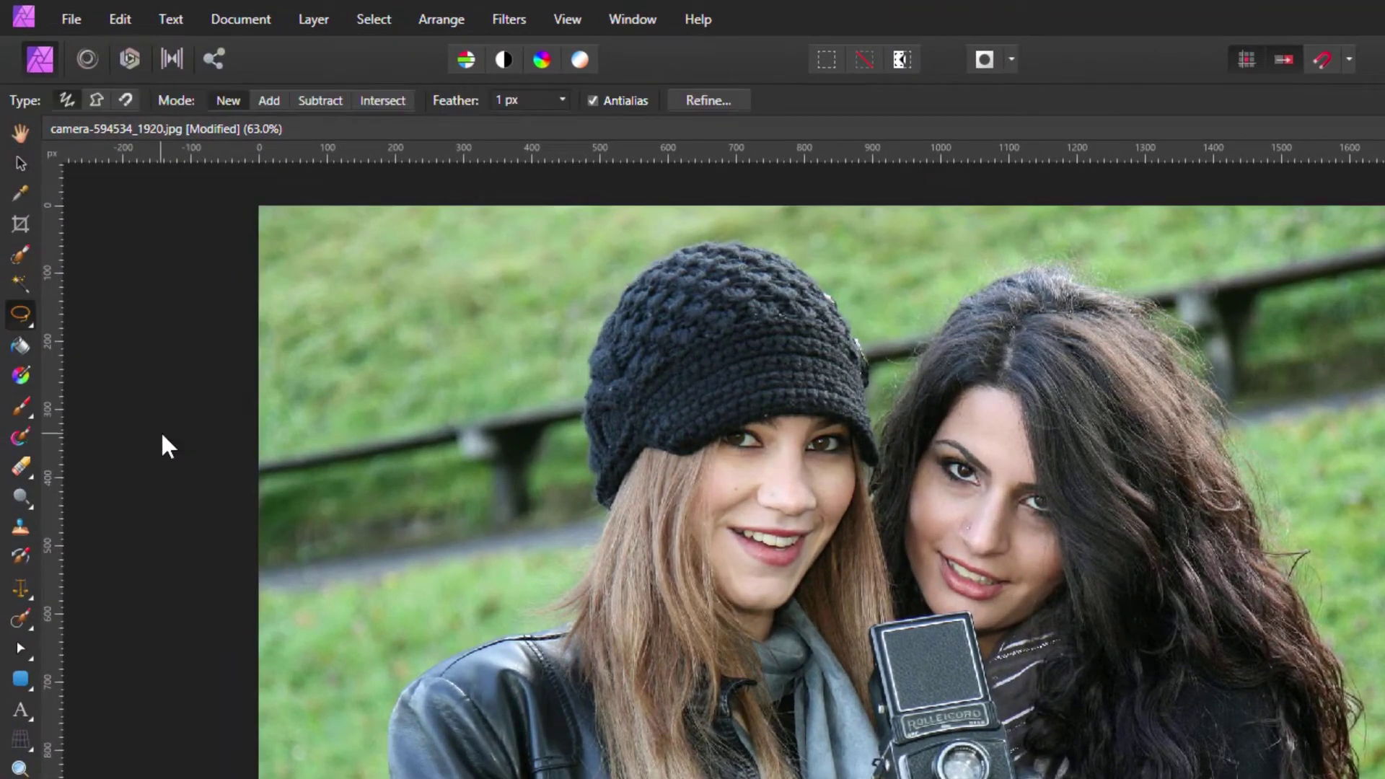
click(99, 103)
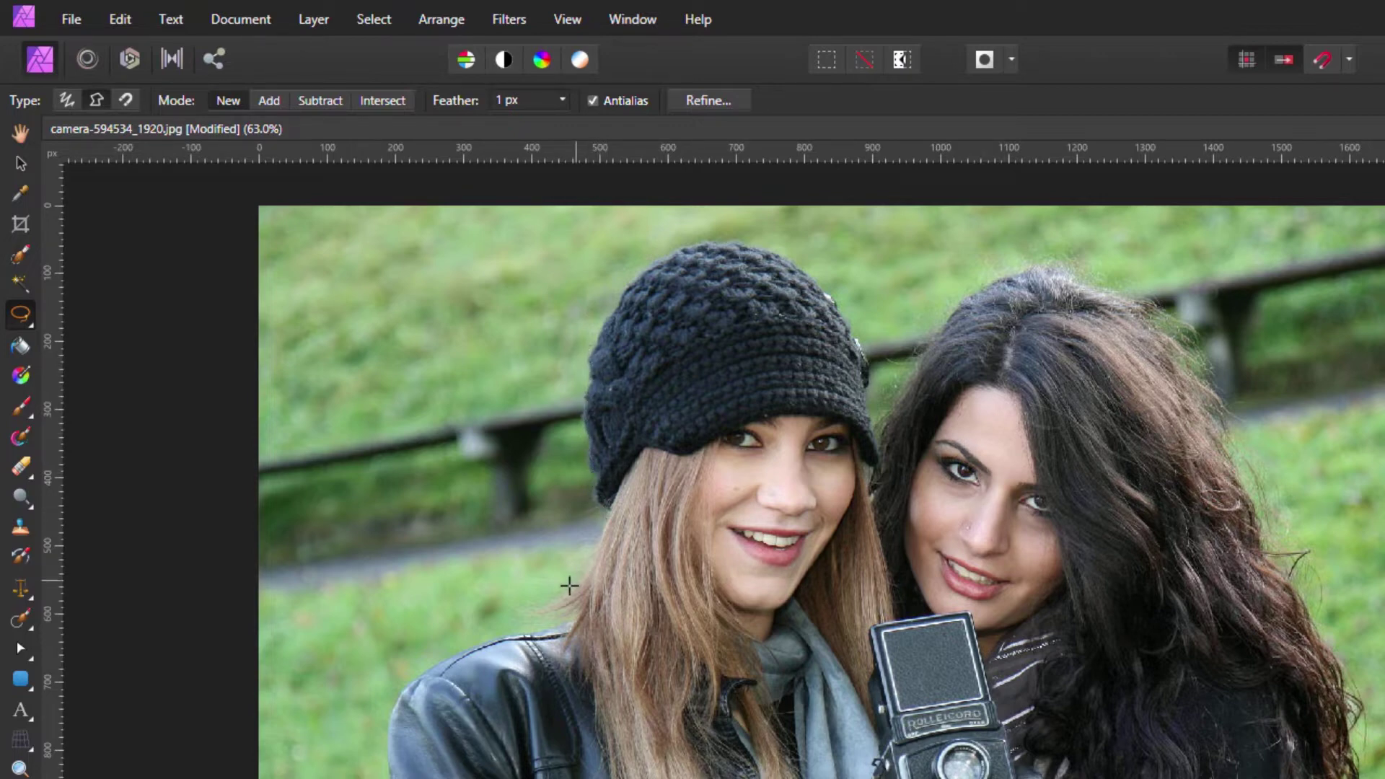
click(599, 321)
mouse_move(581, 366)
mouse_down()
mouse_move(584, 476)
mouse_move(609, 515)
mouse_move(558, 593)
mouse_move(500, 616)
mouse_move(560, 621)
mouse_move(469, 641)
mouse_move(399, 682)
mouse_move(381, 778)
mouse_up()
mouse_move(381, 390)
mouse_down()
mouse_move(361, 492)
mouse_move(376, 690)
mouse_up()
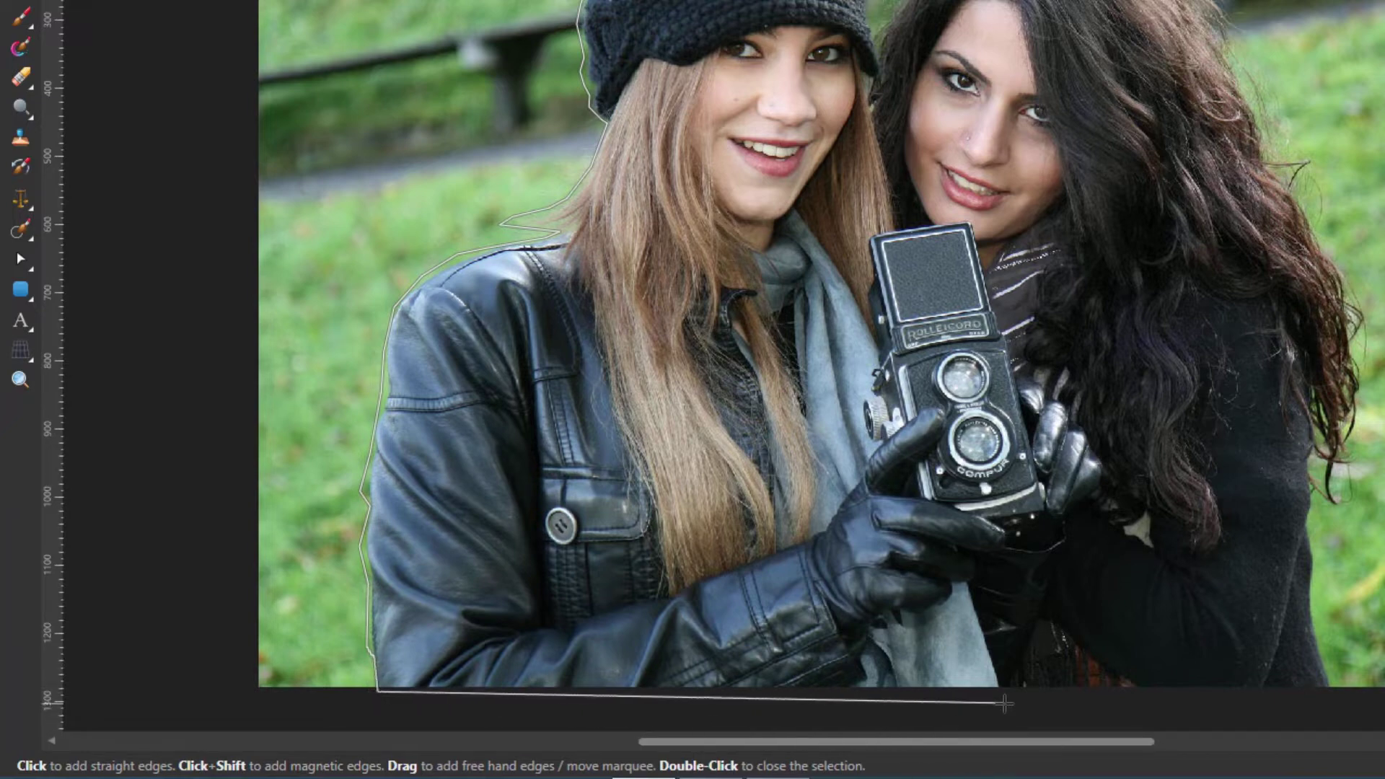
Continue the polygonal selection along the photo's lower border and up around the gloved hands holding the camera
click(1005, 697)
click(1040, 632)
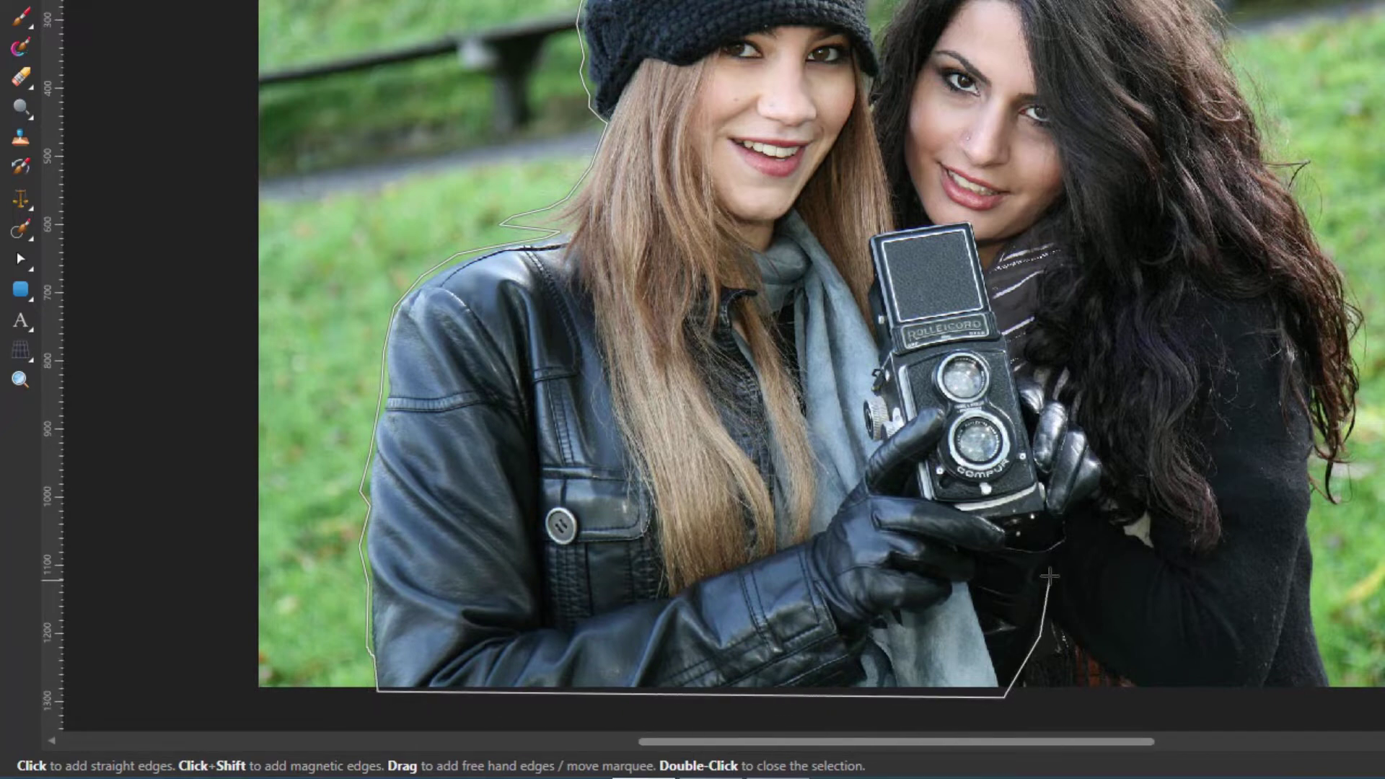
click(1072, 541)
click(1085, 509)
click(1106, 500)
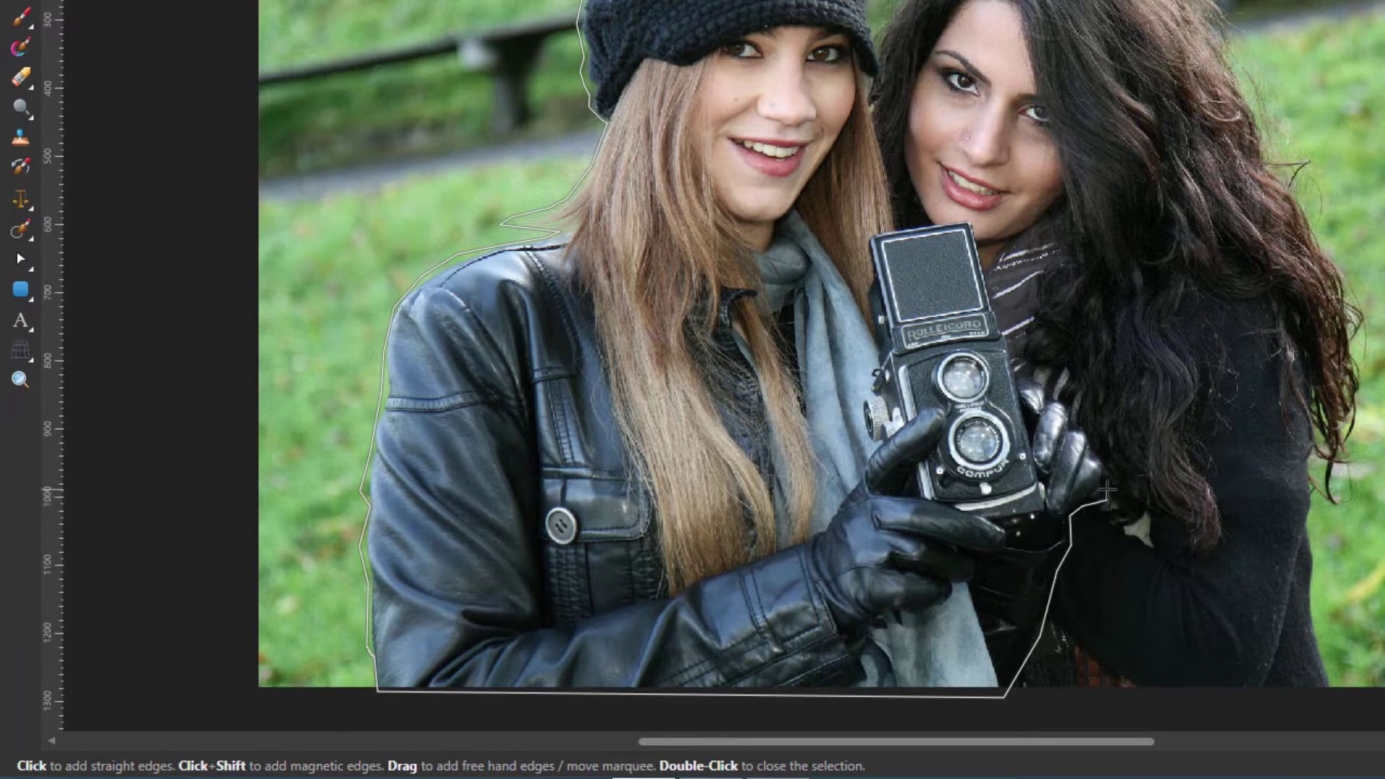
click(1107, 465)
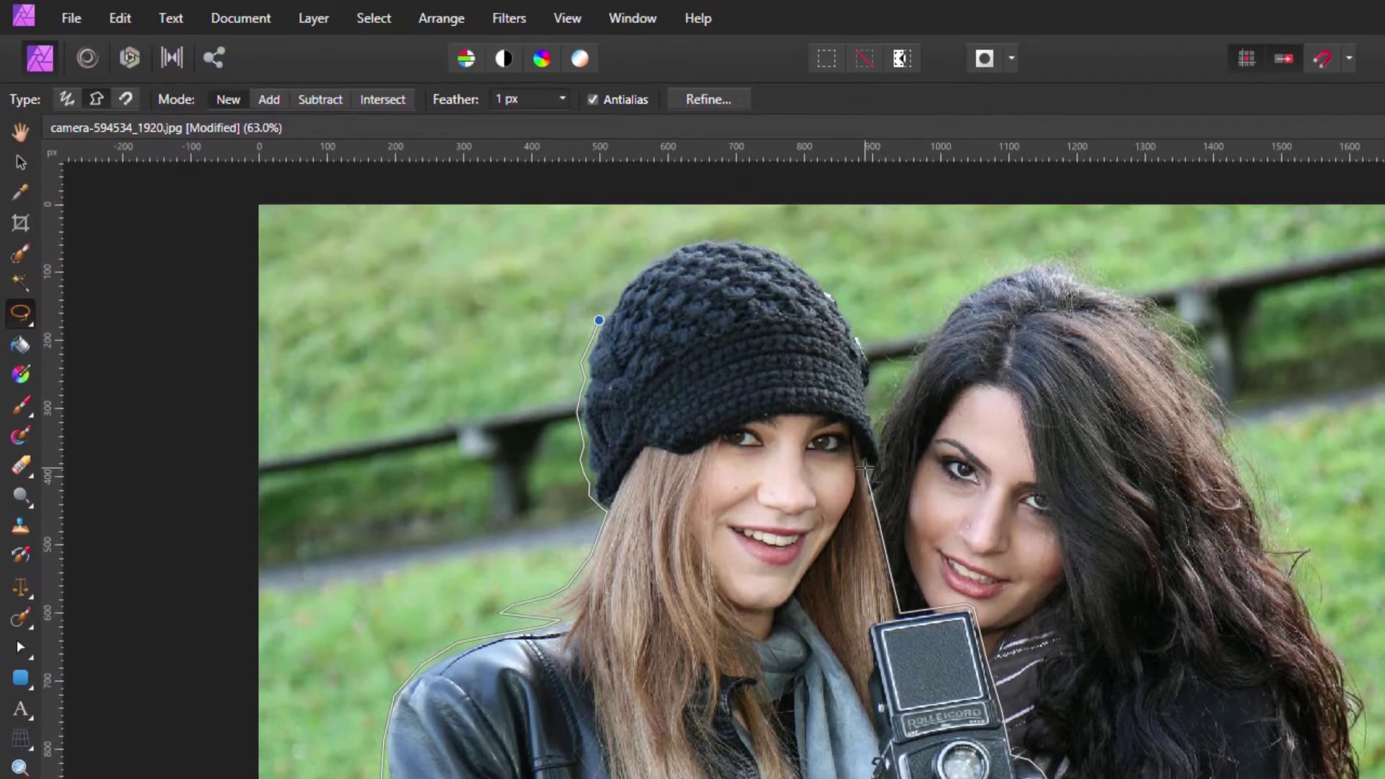
Finish tracing the blonde girl's inner hair edge and the top of her hat, closing the selection at its starting point
click(865, 469)
click(876, 475)
click(887, 463)
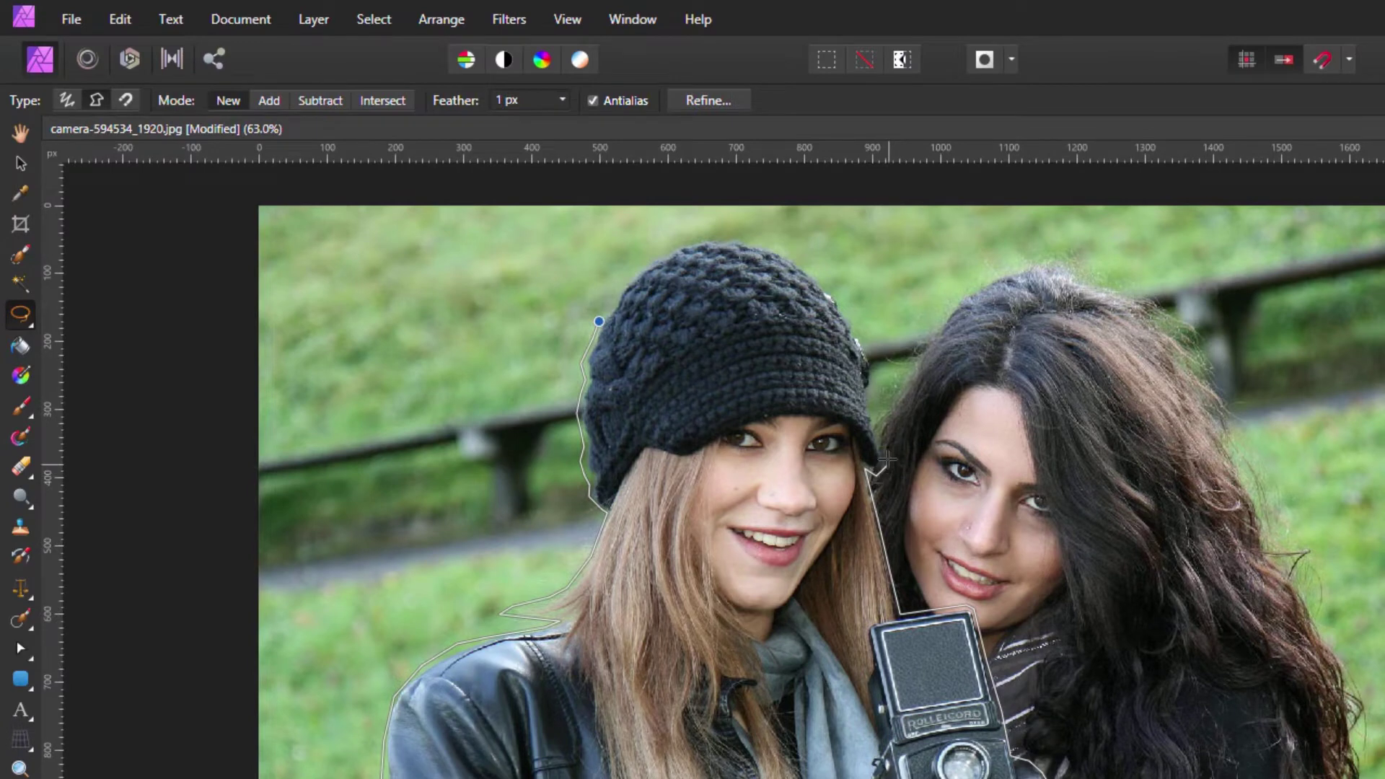
mouse_move(875, 414)
mouse_down()
mouse_move(844, 285)
mouse_move(838, 296)
mouse_move(796, 256)
mouse_move(693, 236)
mouse_move(610, 277)
mouse_move(599, 321)
mouse_up()
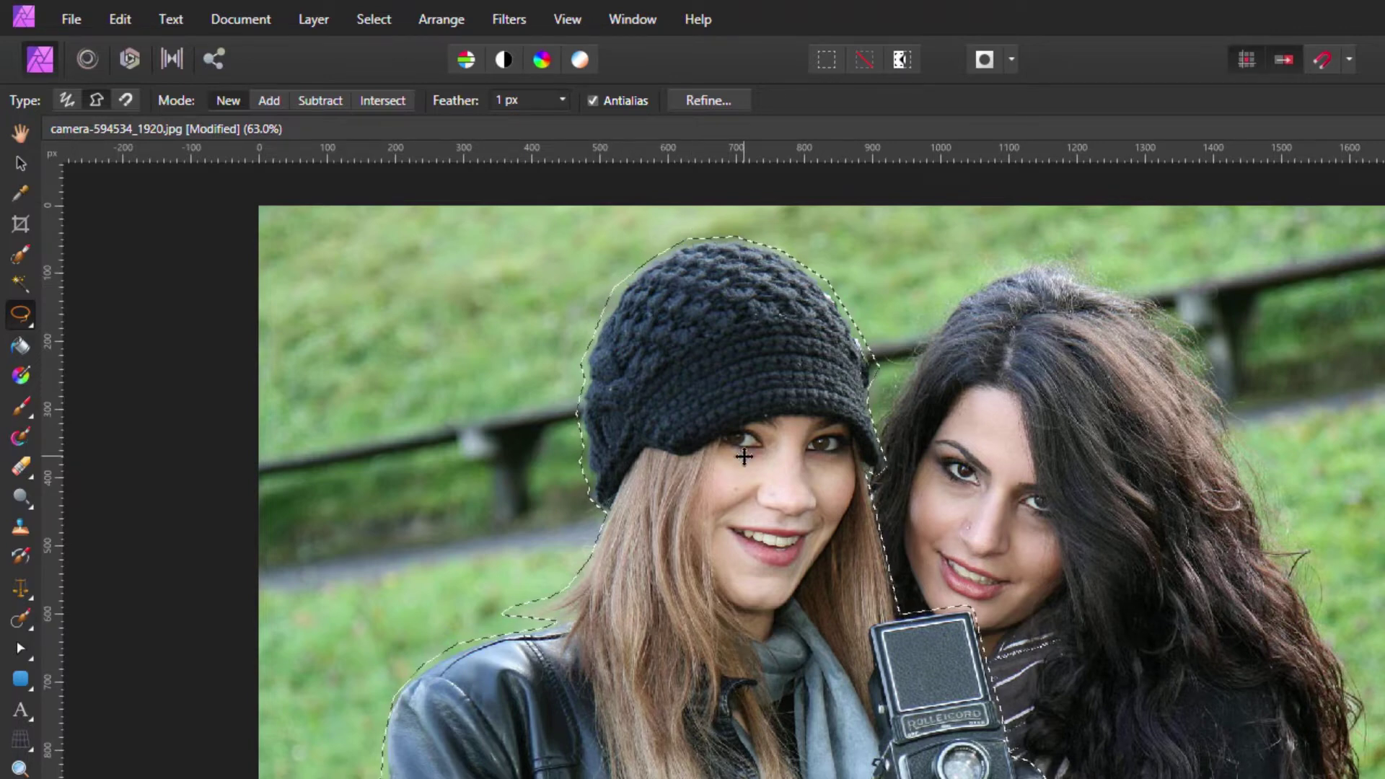
Open selection refinement, keep the Overlay preview, and set the feather to 1 px
click(708, 100)
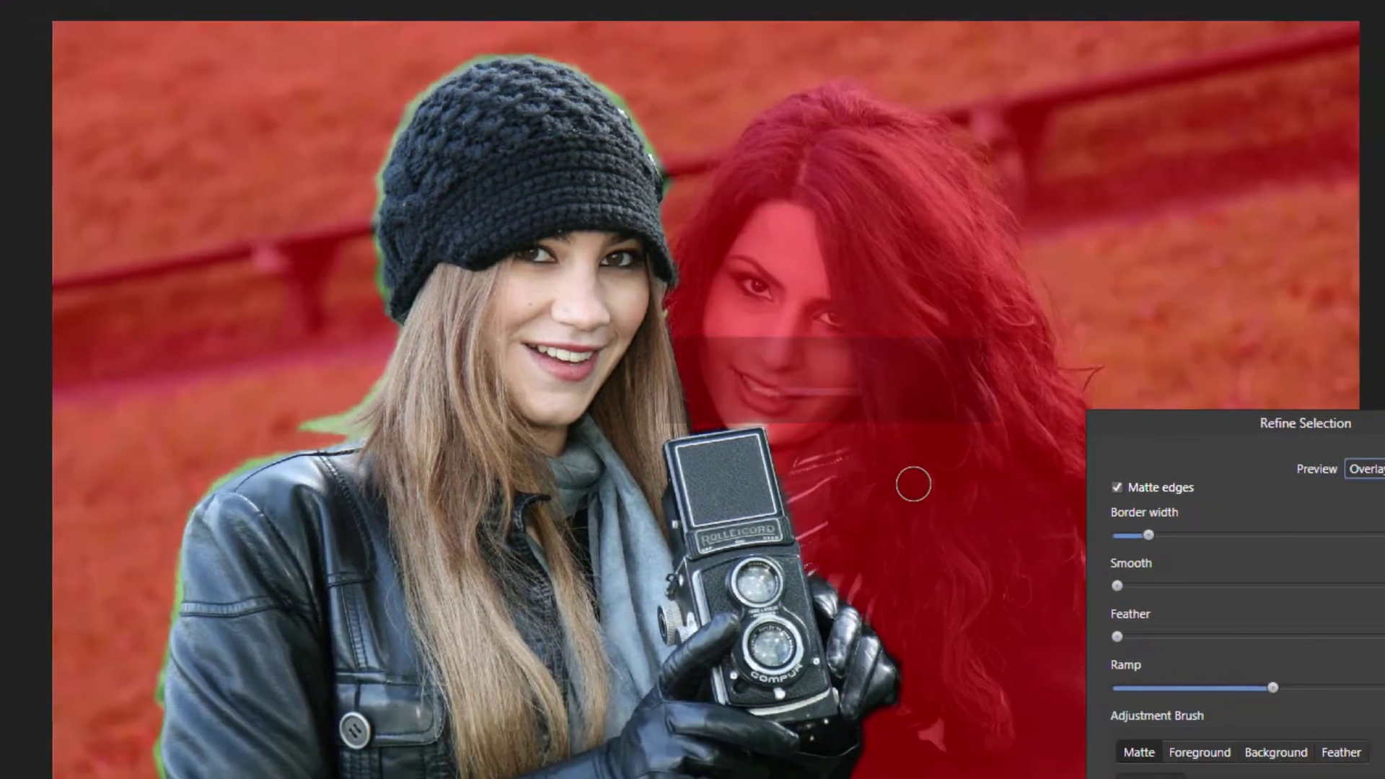
click(1366, 469)
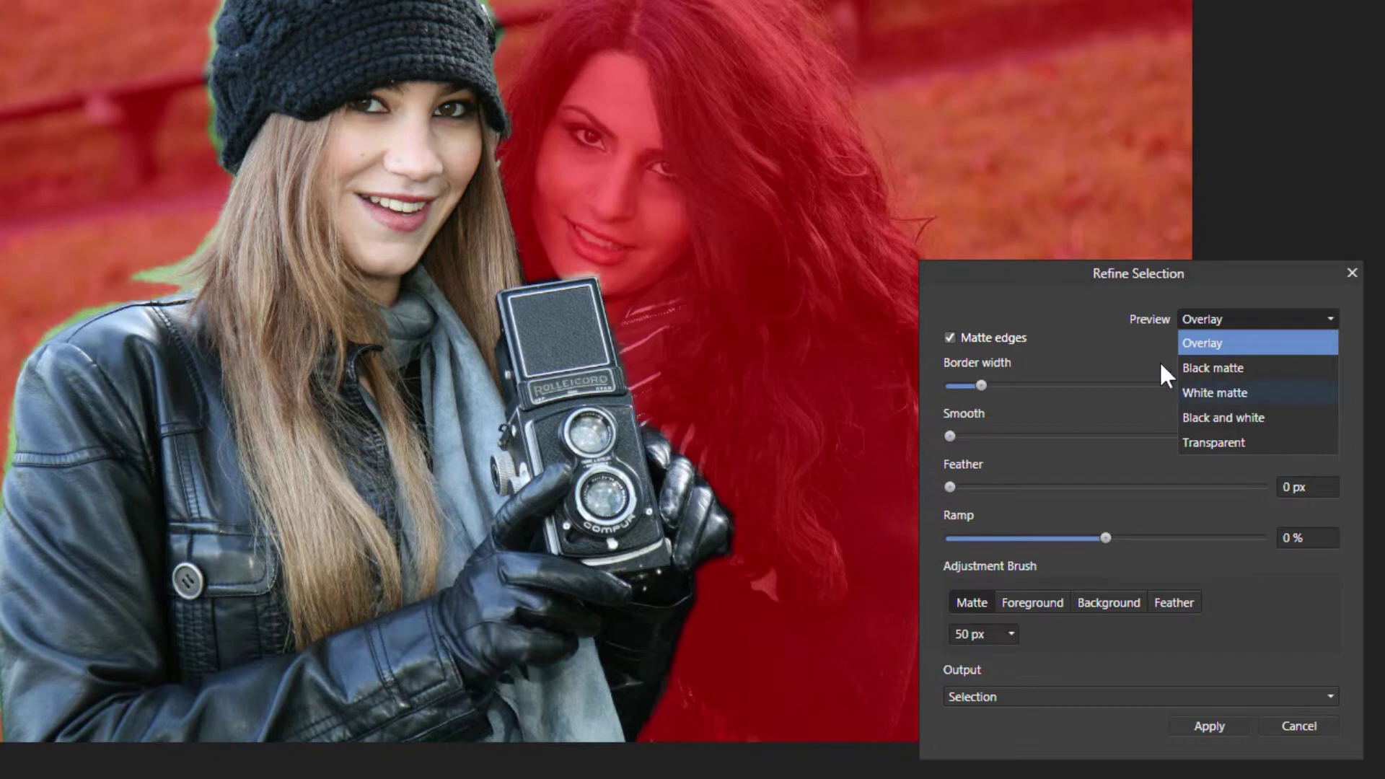
click(1249, 294)
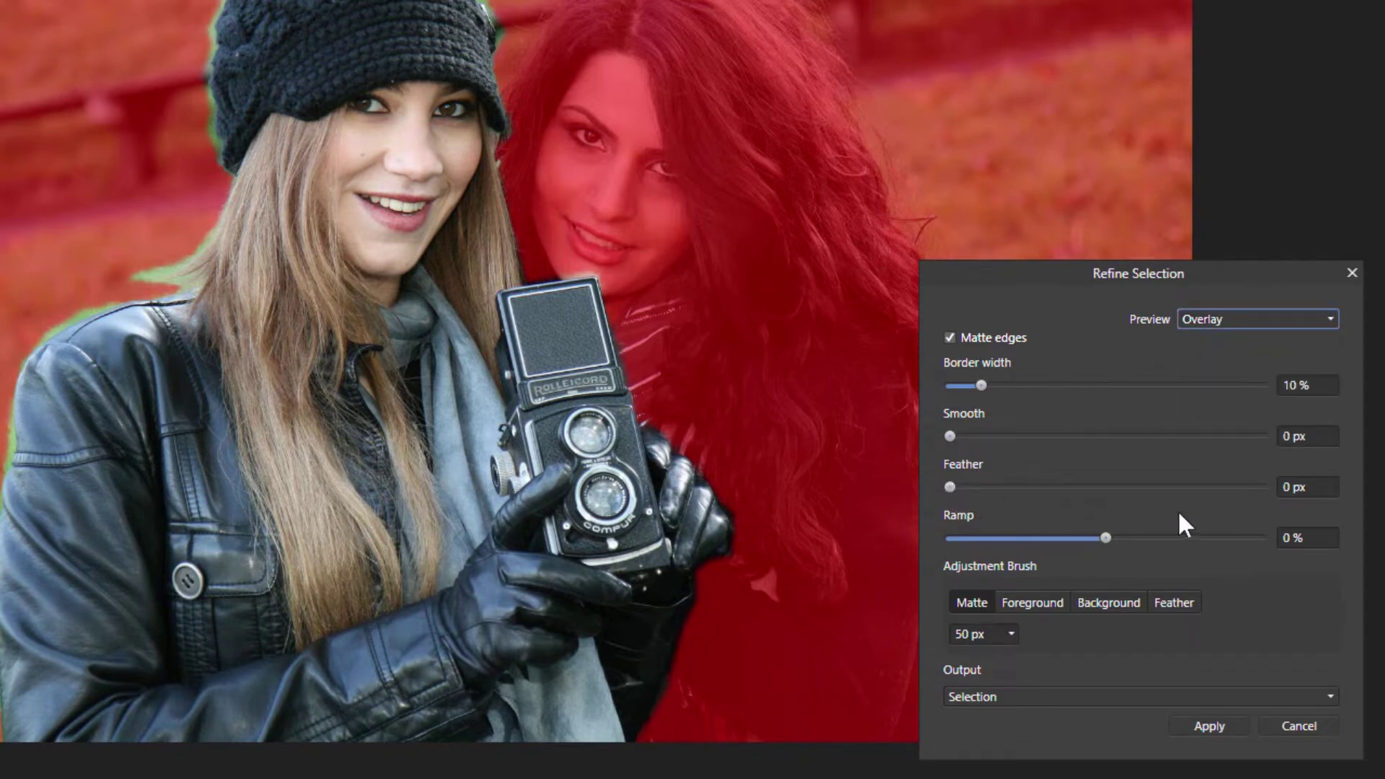
click(1292, 486)
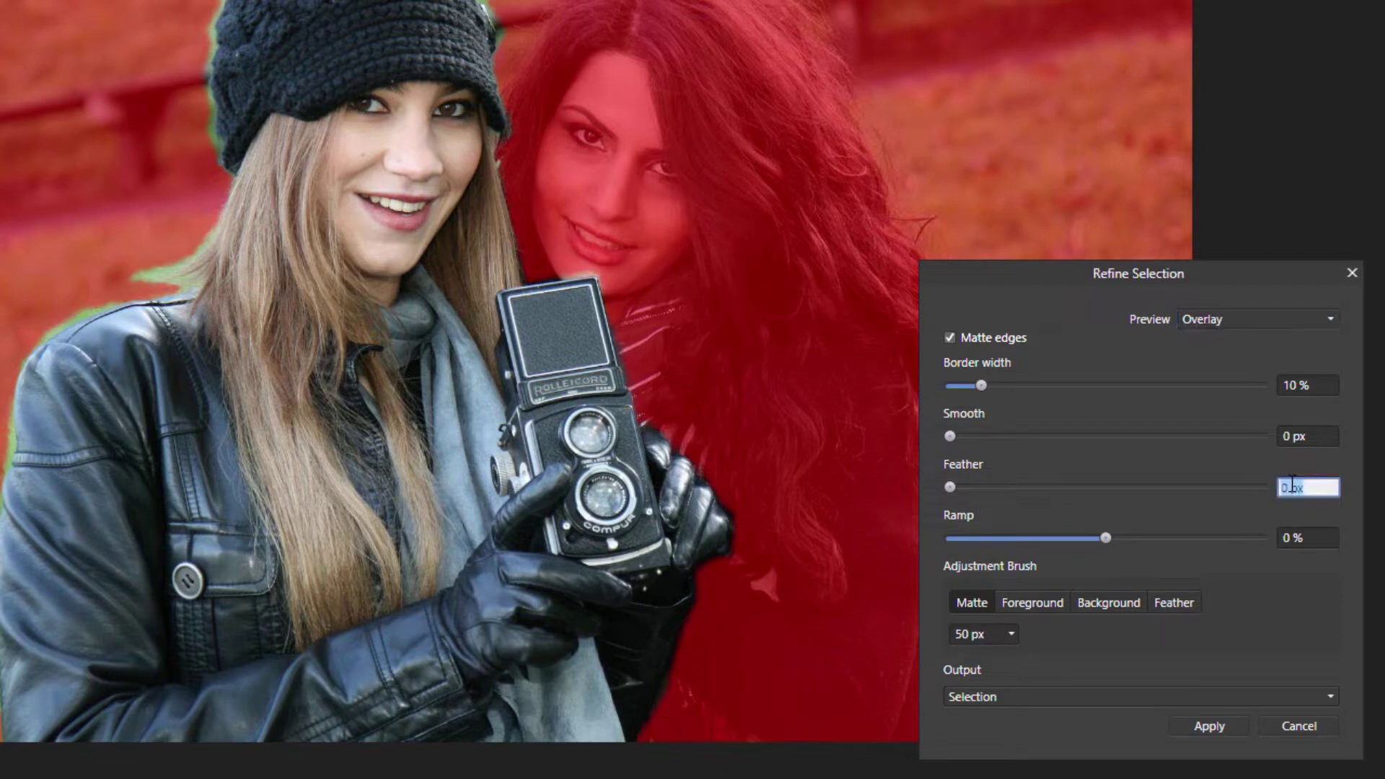
click(1297, 486)
text(1)
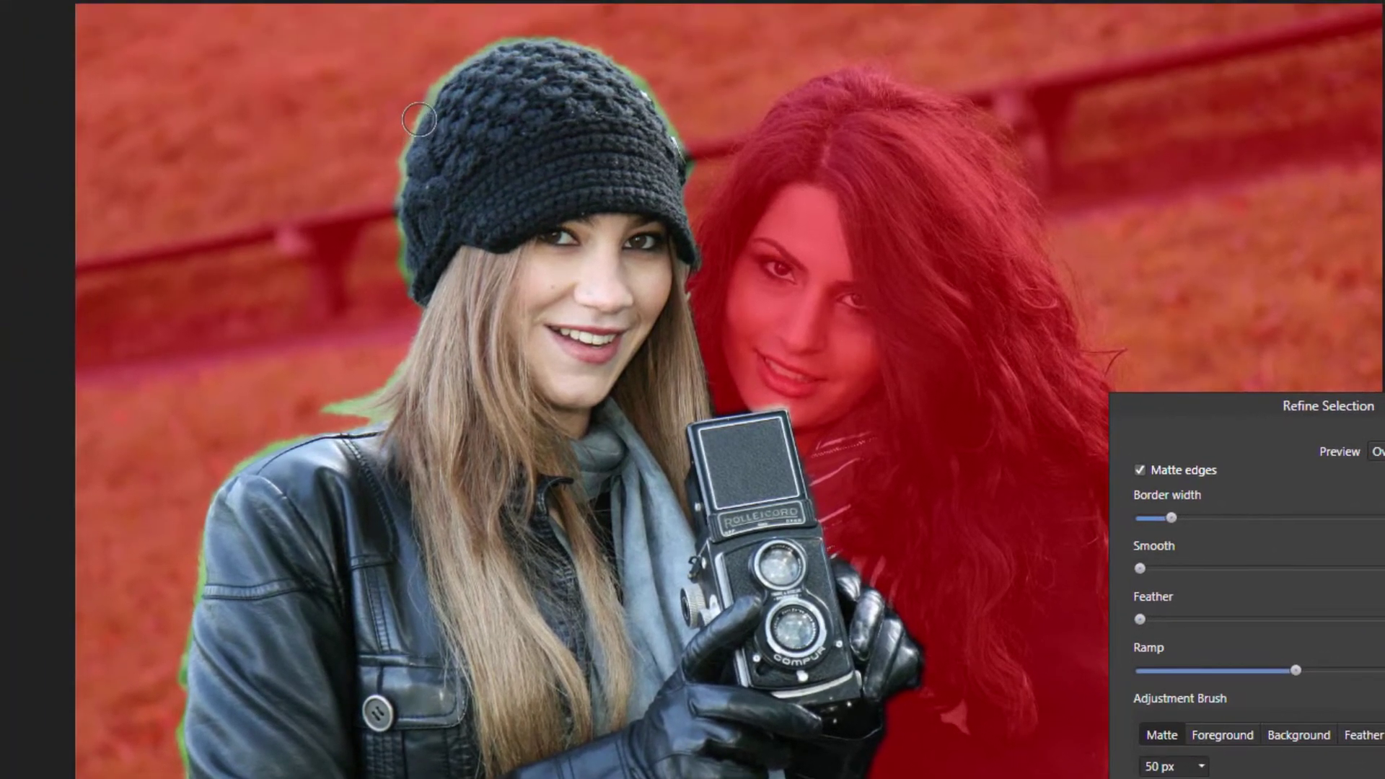
key(Return)
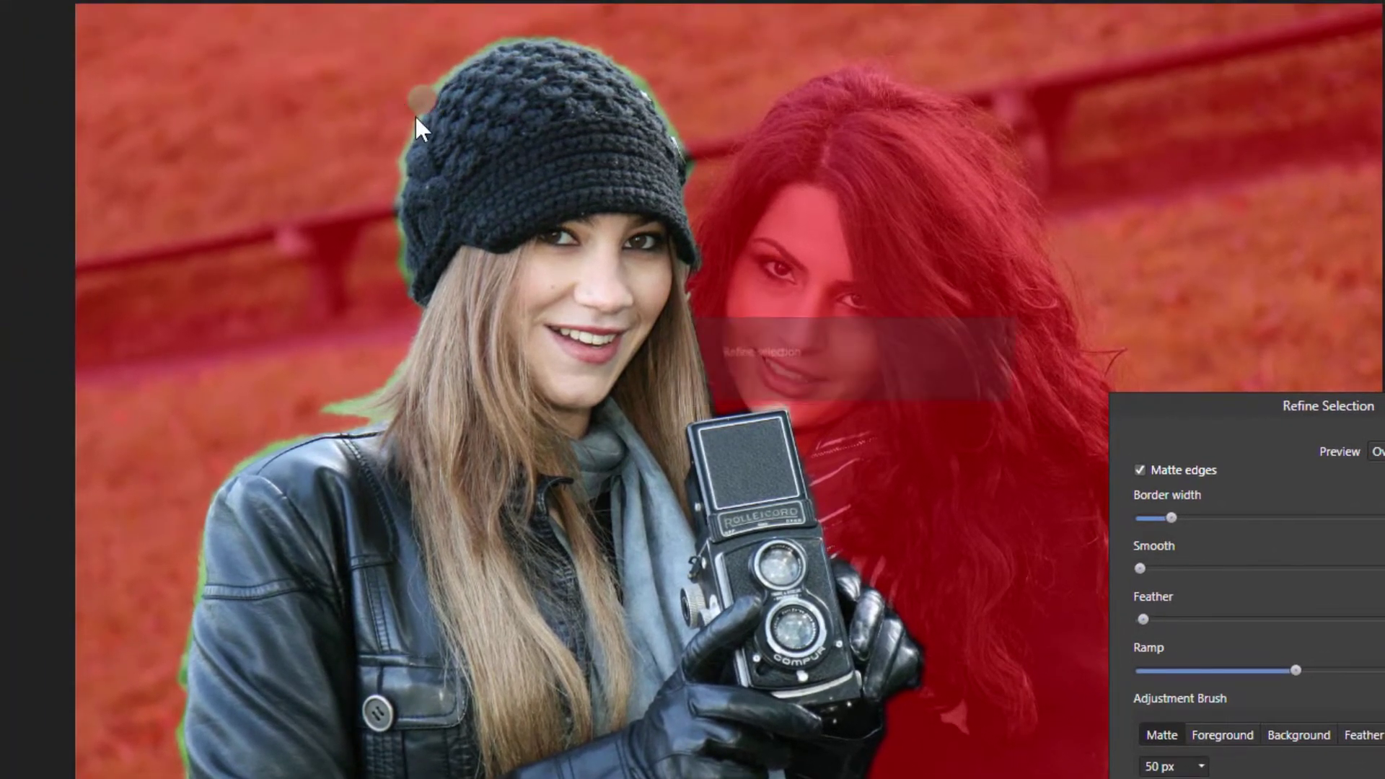
Brush with the 50 px Matte adjustment brush around the hat's edge, the inner hair edge and the side of the camera
drag(424, 114, 403, 171)
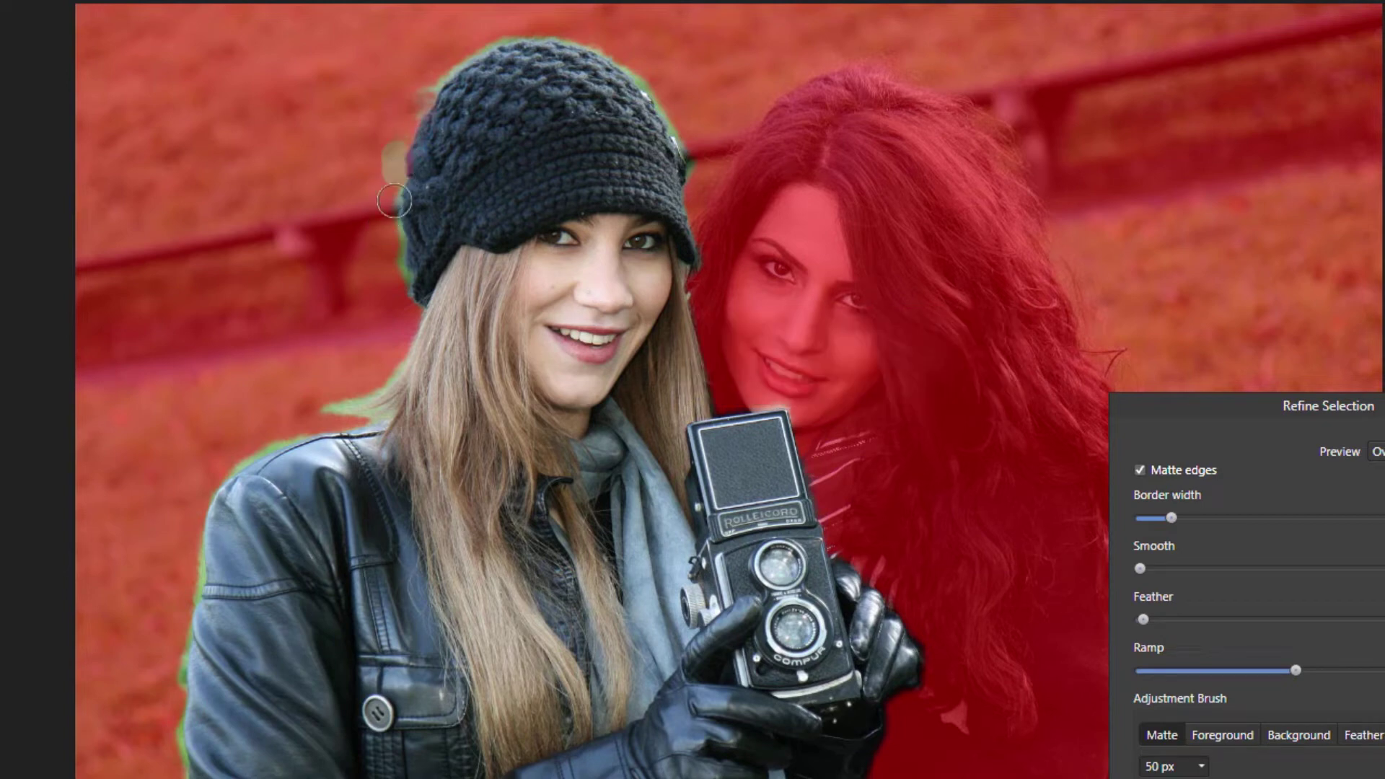
mouse_move(397, 186)
mouse_down()
mouse_move(382, 272)
mouse_move(402, 264)
mouse_move(395, 223)
mouse_move(395, 309)
mouse_move(402, 252)
mouse_move(412, 277)
mouse_move(419, 306)
mouse_up()
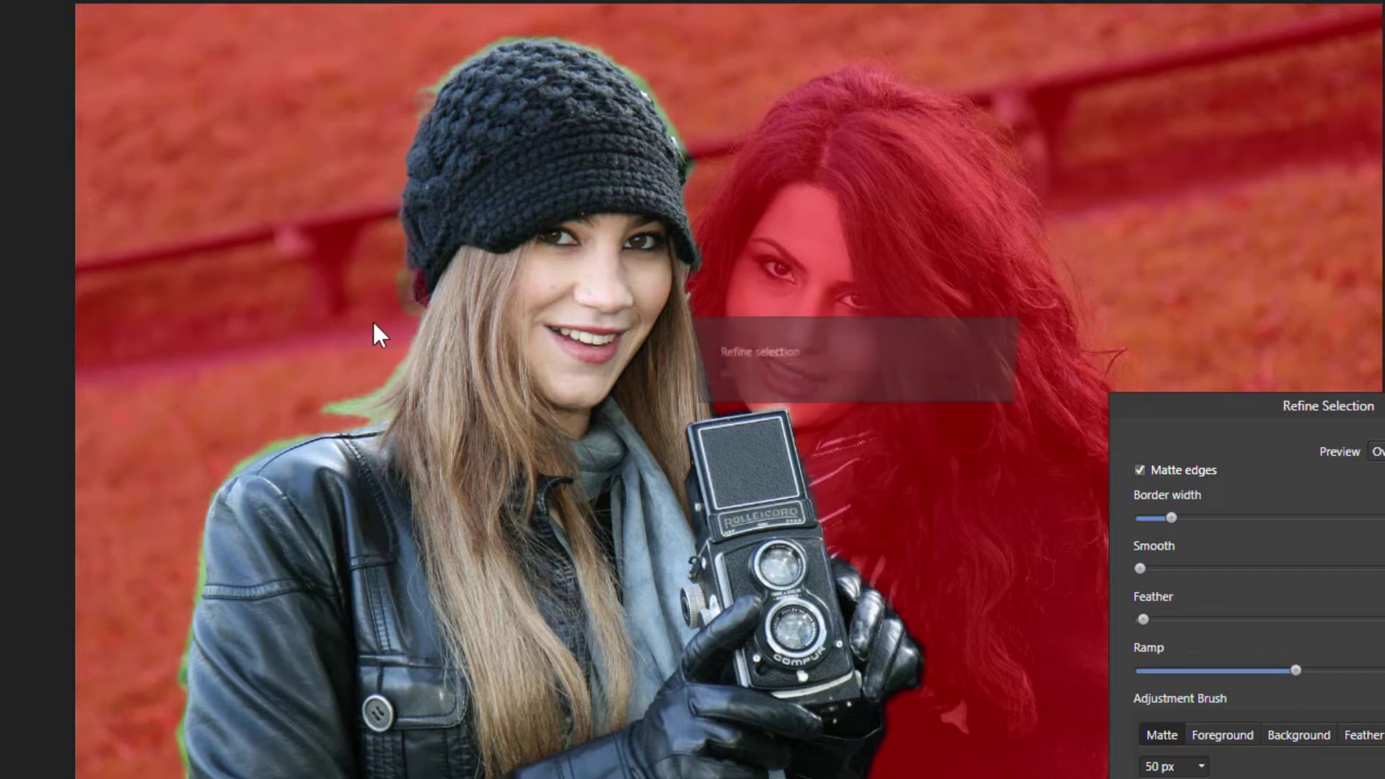
drag(425, 100, 437, 82)
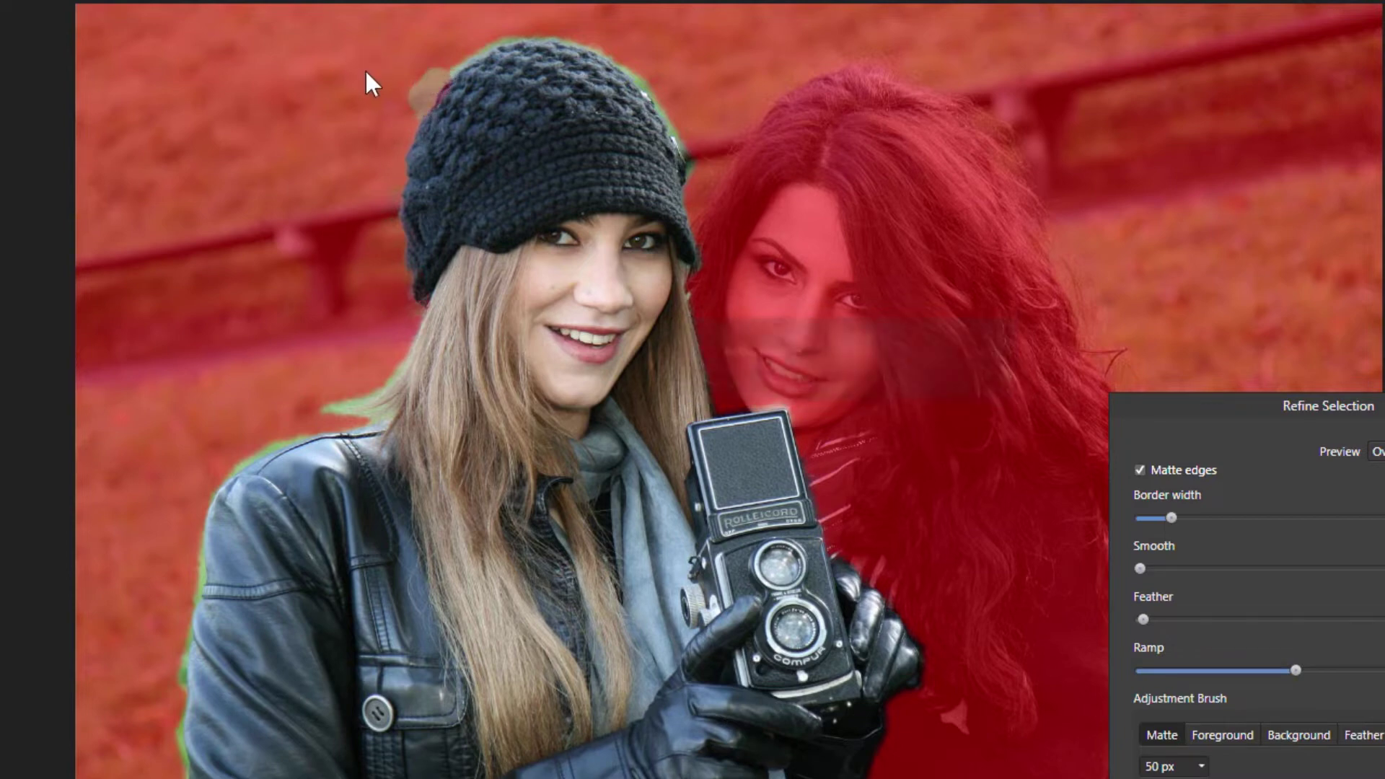
click(429, 83)
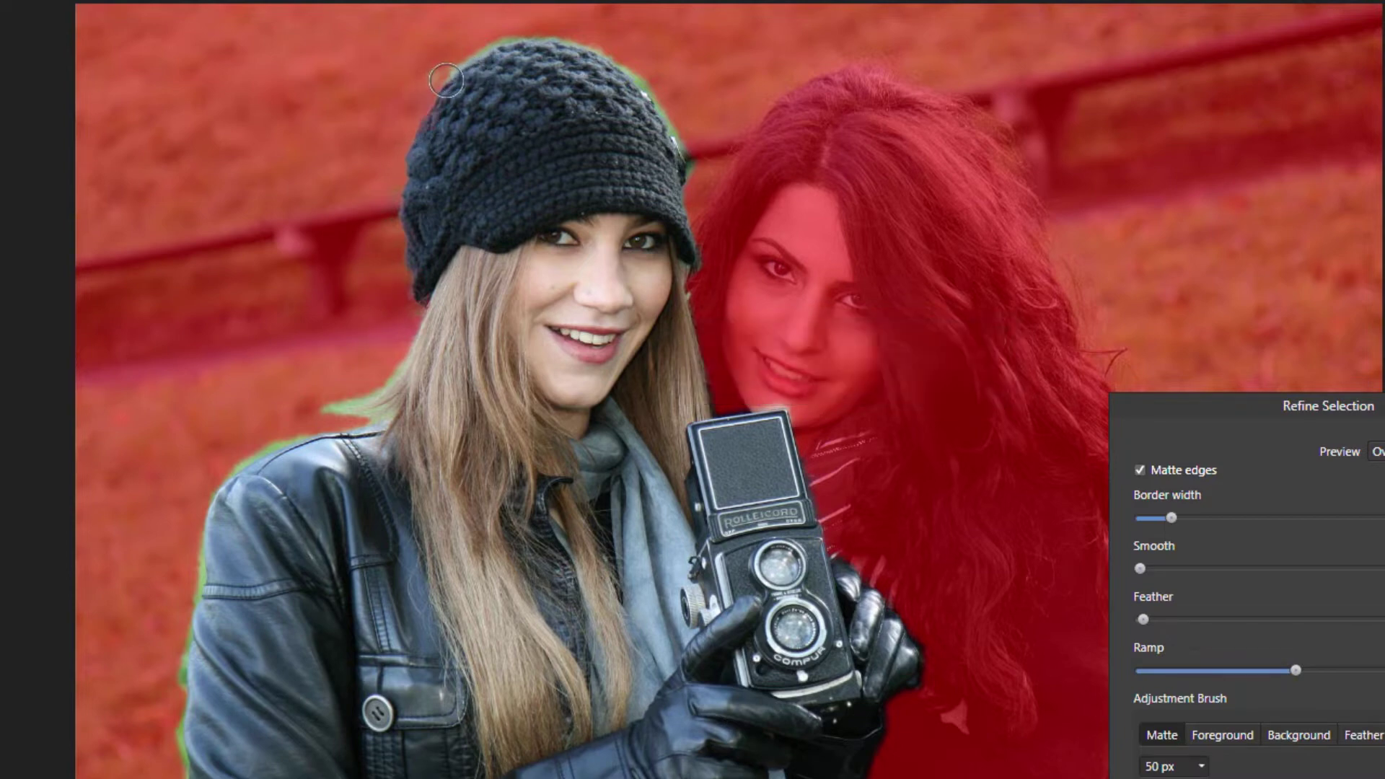
drag(447, 74, 501, 37)
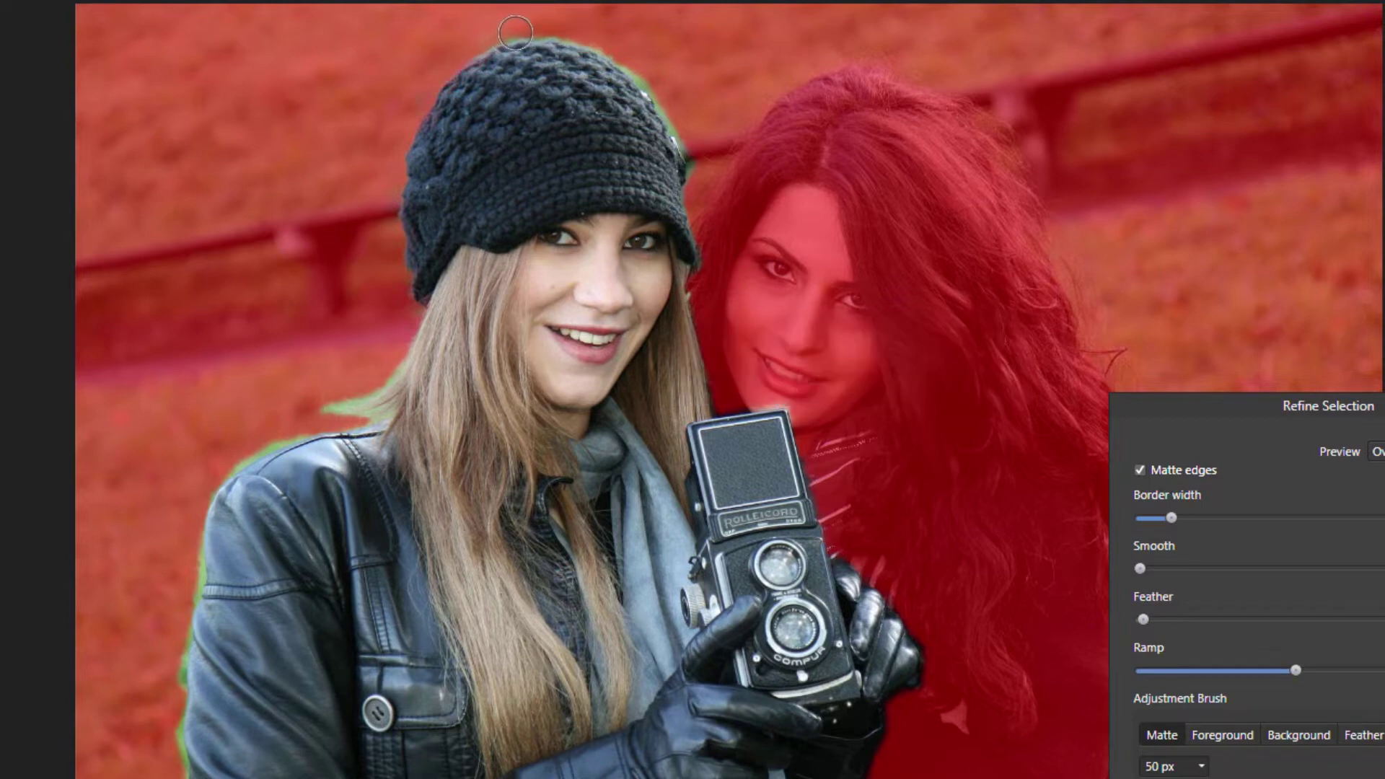
drag(542, 28, 604, 46)
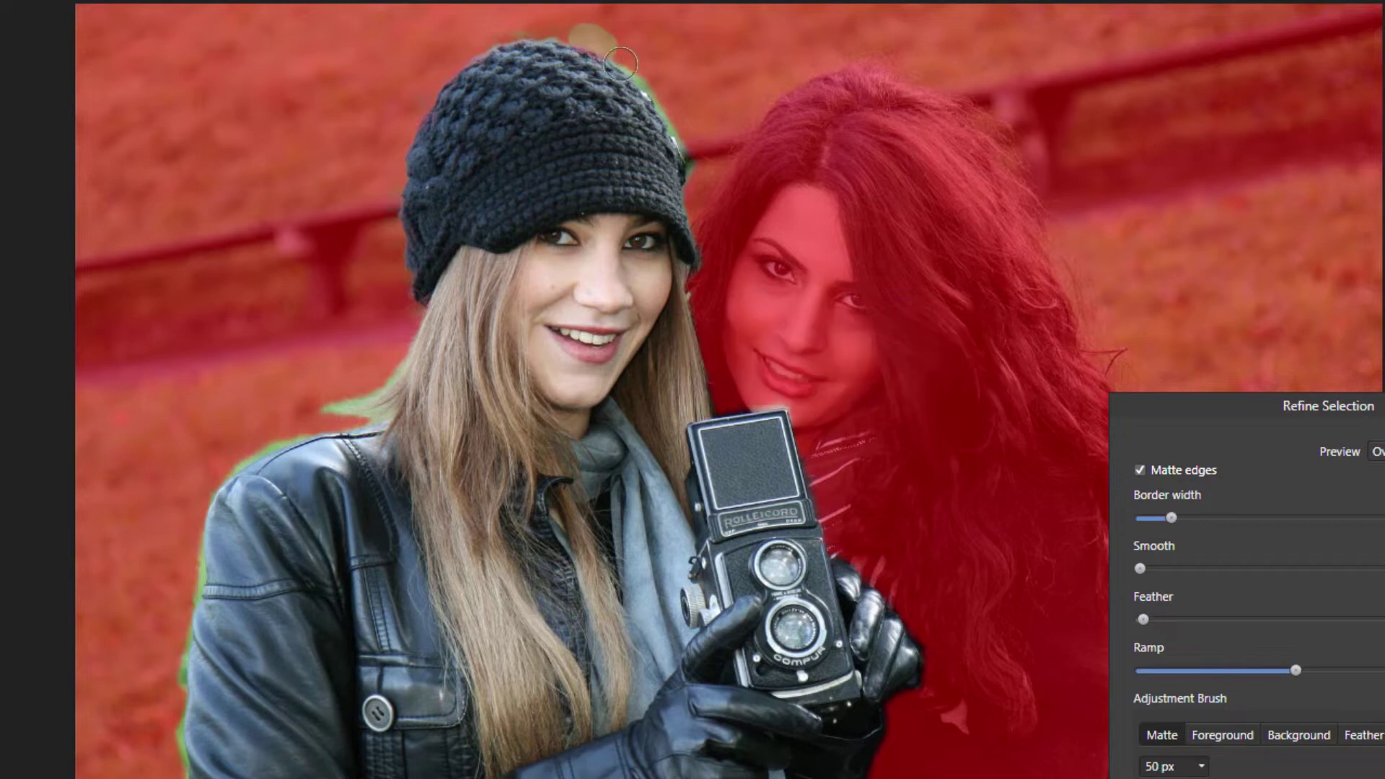
mouse_move(623, 55)
mouse_down()
mouse_move(664, 108)
mouse_move(707, 125)
mouse_move(678, 115)
mouse_move(690, 157)
mouse_up()
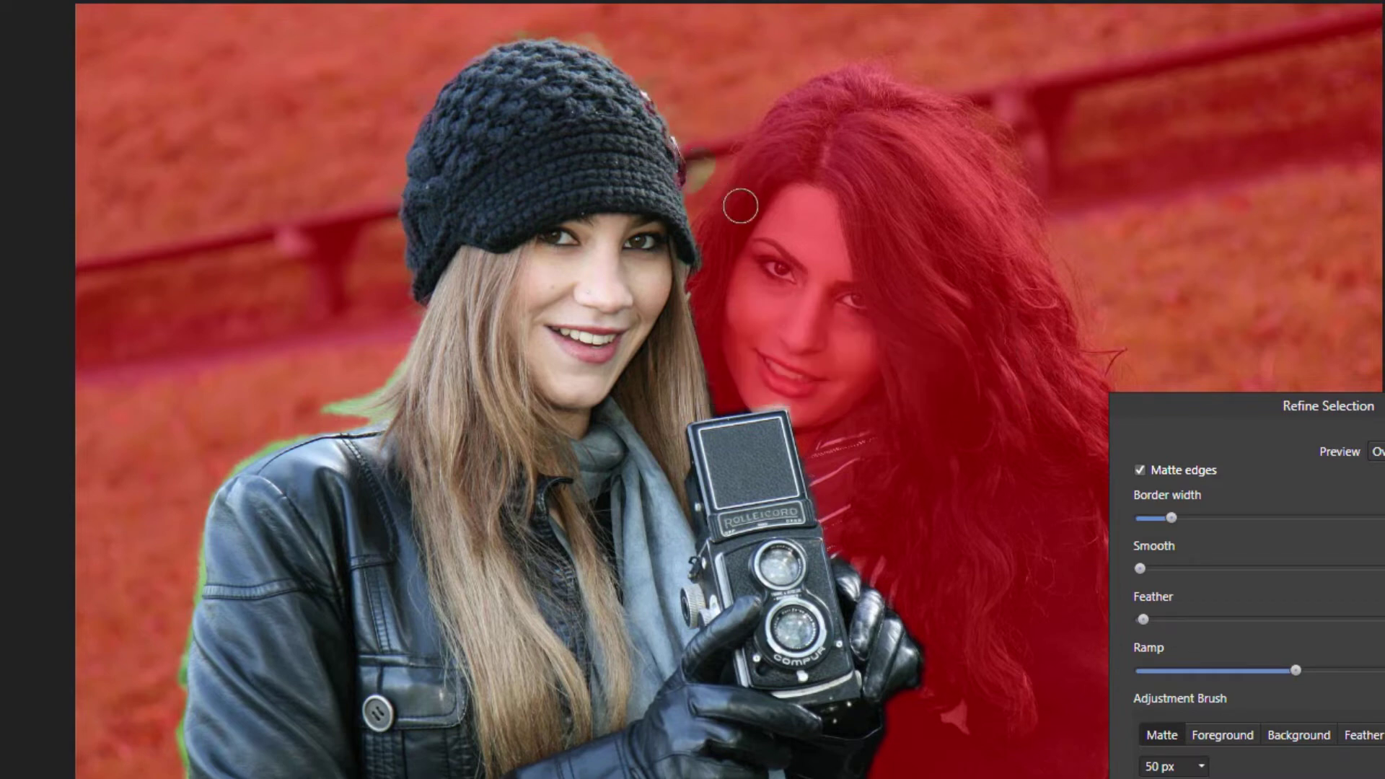
drag(741, 204, 720, 245)
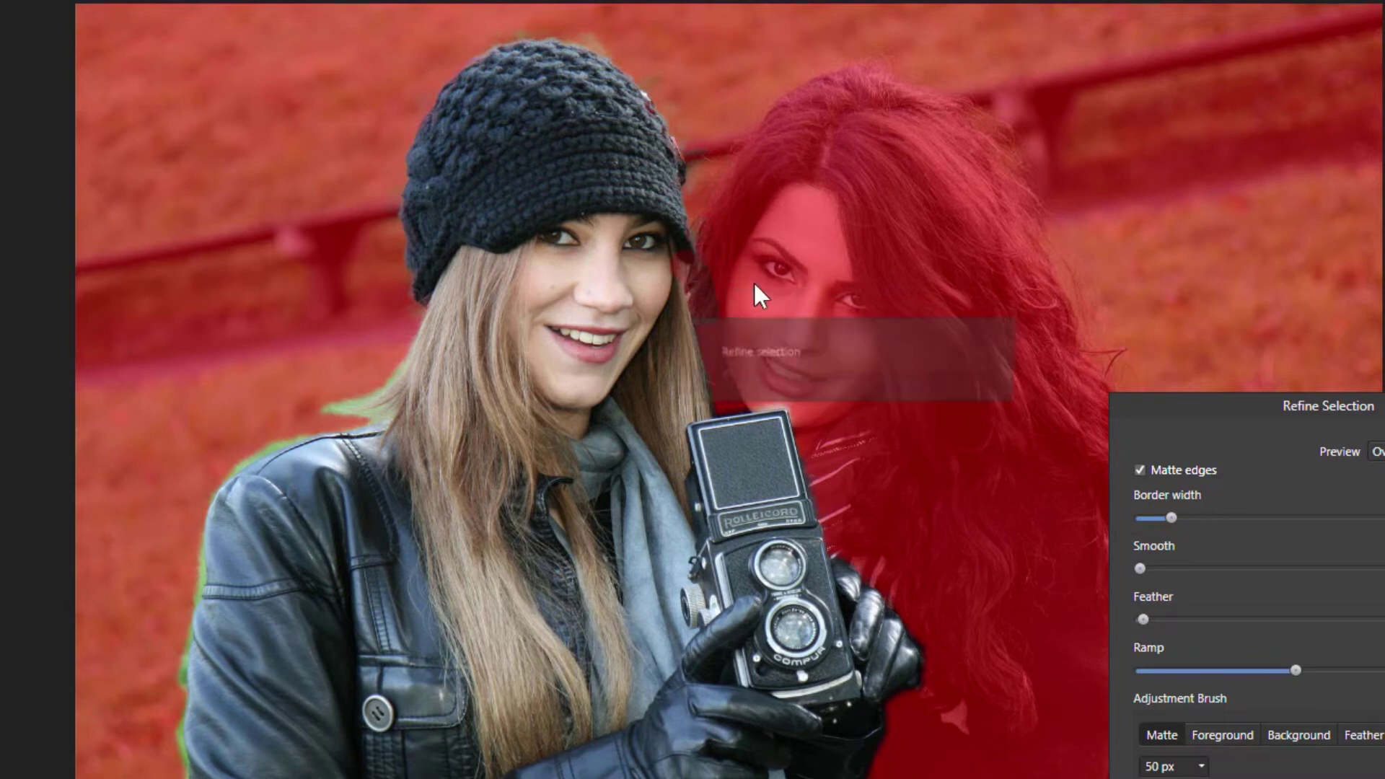
mouse_move(709, 325)
mouse_down()
mouse_move(720, 381)
mouse_move(785, 345)
mouse_move(718, 387)
mouse_move(714, 412)
mouse_move(781, 401)
mouse_move(870, 421)
mouse_move(793, 411)
mouse_move(819, 476)
mouse_up()
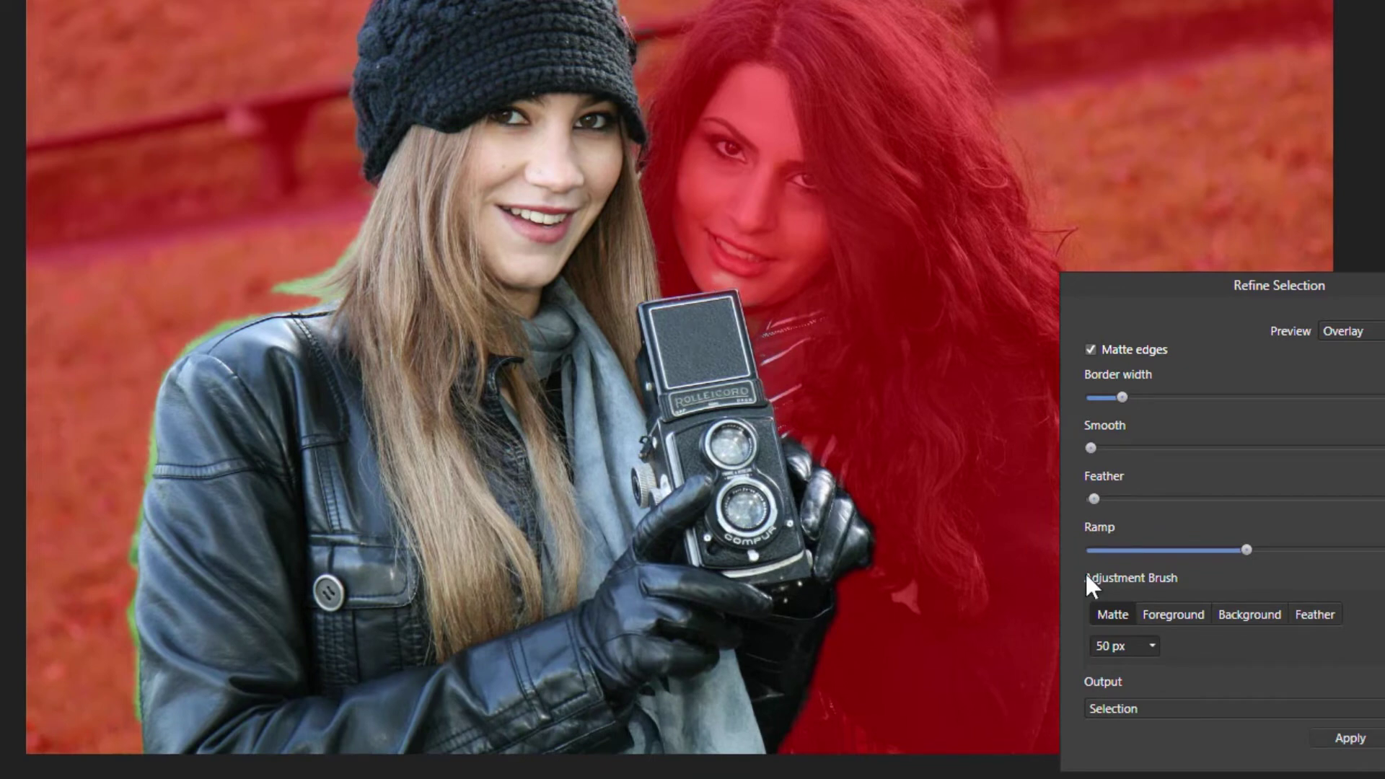
Set the adjustment brush to 41 px and matte the edges around the gloved hands, the outer blonde hair and the leather jacket
click(1152, 645)
drag(1157, 668, 1153, 669)
mouse_move(791, 436)
mouse_down()
mouse_move(845, 485)
mouse_move(892, 485)
mouse_move(848, 492)
mouse_move(865, 513)
mouse_move(927, 518)
mouse_move(895, 528)
mouse_move(867, 515)
mouse_move(930, 584)
mouse_move(878, 539)
mouse_move(842, 579)
mouse_move(881, 649)
mouse_move(836, 590)
mouse_move(835, 621)
mouse_move(882, 653)
mouse_move(835, 650)
mouse_move(833, 637)
mouse_move(804, 702)
mouse_up()
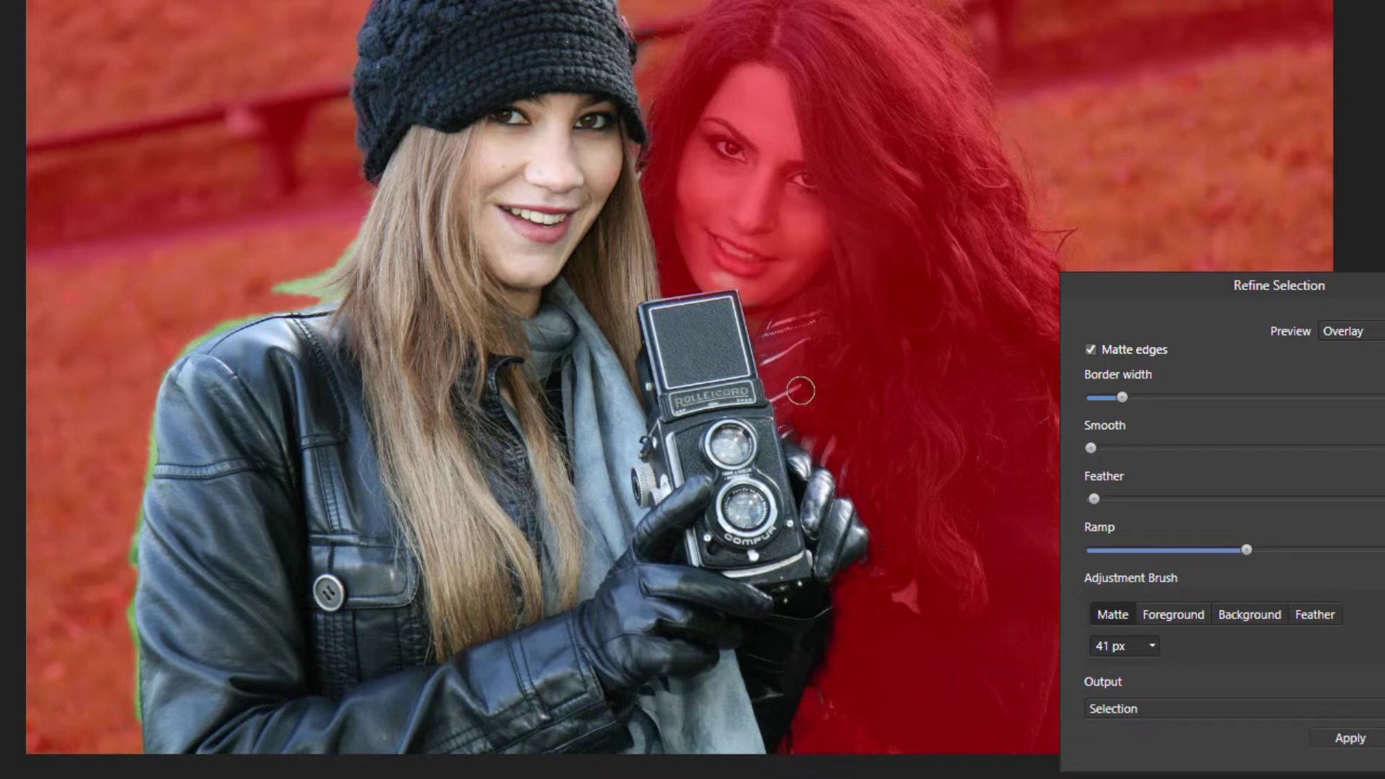
mouse_move(371, 193)
mouse_down()
mouse_move(320, 268)
mouse_move(284, 274)
mouse_move(317, 227)
mouse_move(304, 275)
mouse_move(245, 293)
mouse_move(333, 296)
mouse_move(194, 331)
mouse_move(191, 301)
mouse_move(231, 287)
mouse_move(166, 369)
mouse_move(109, 403)
mouse_move(149, 375)
mouse_move(144, 456)
mouse_move(86, 530)
mouse_move(111, 546)
mouse_move(145, 494)
mouse_move(152, 443)
mouse_move(131, 508)
mouse_up()
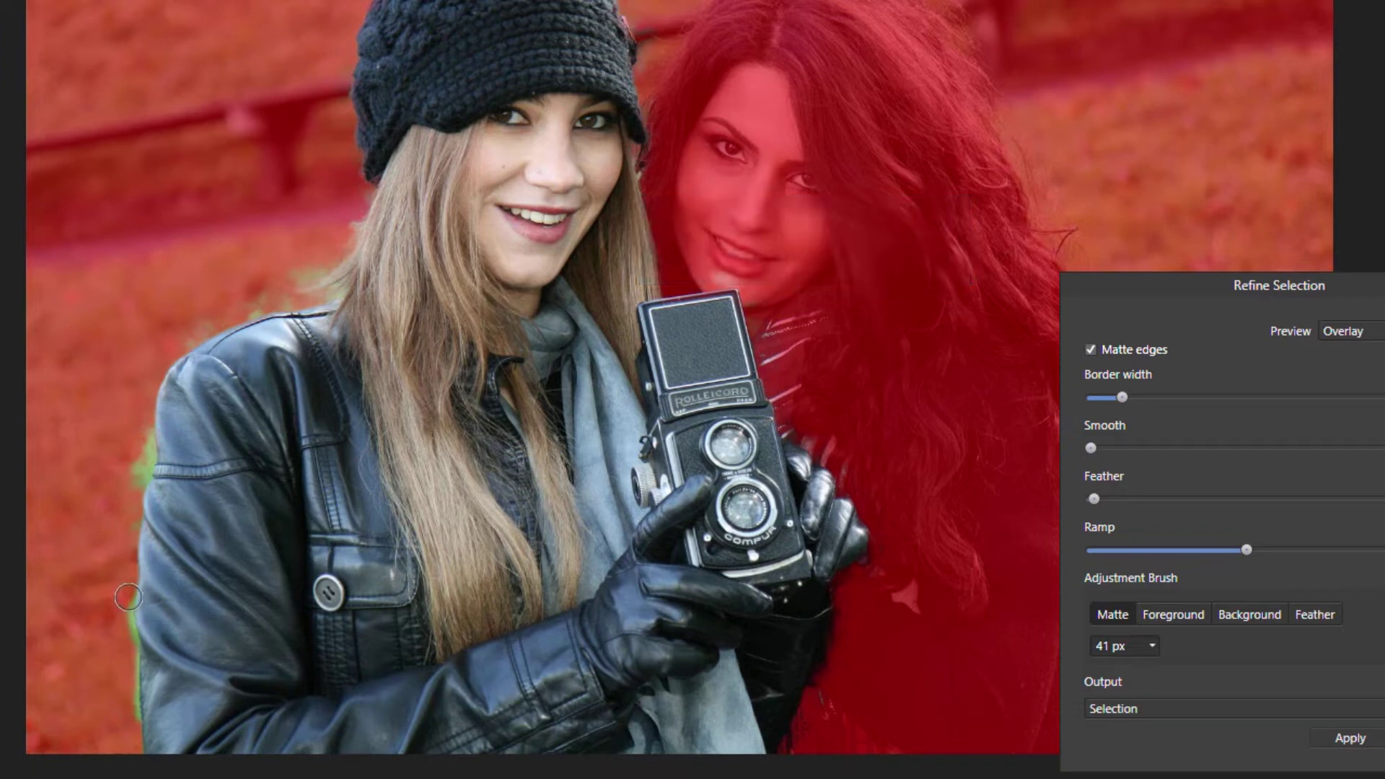
mouse_move(129, 597)
mouse_down()
mouse_move(153, 686)
mouse_move(133, 708)
mouse_up()
Output the refined selection as a new layer with mask and apply the refinement
click(1226, 708)
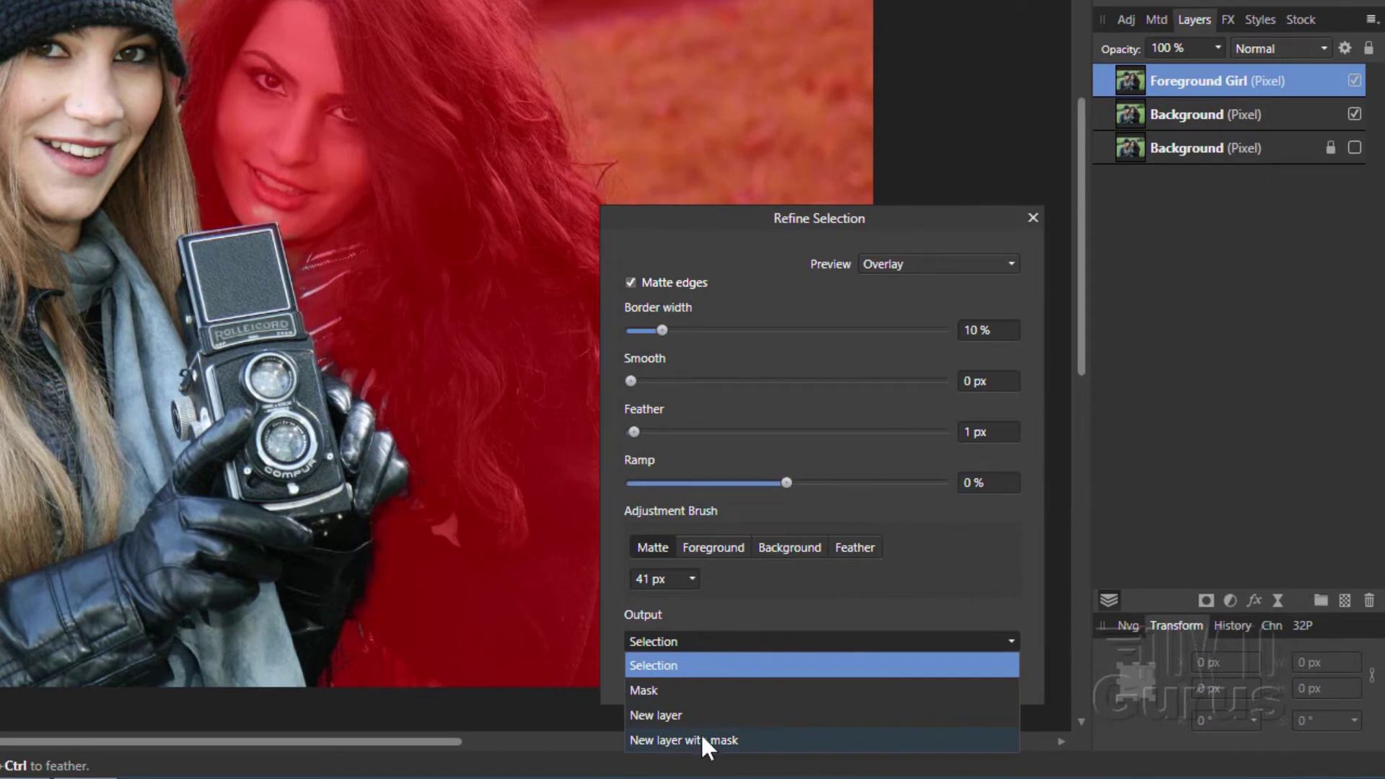
click(704, 741)
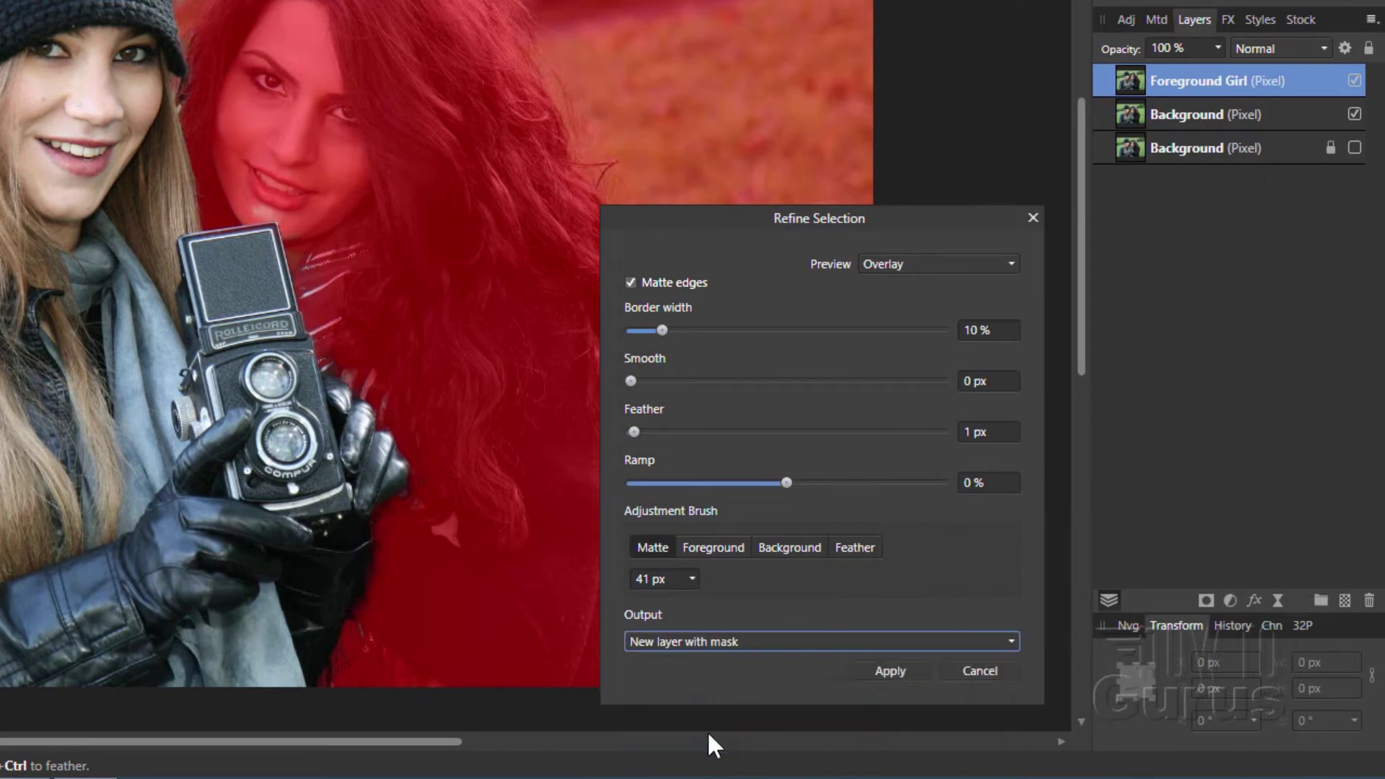
click(893, 673)
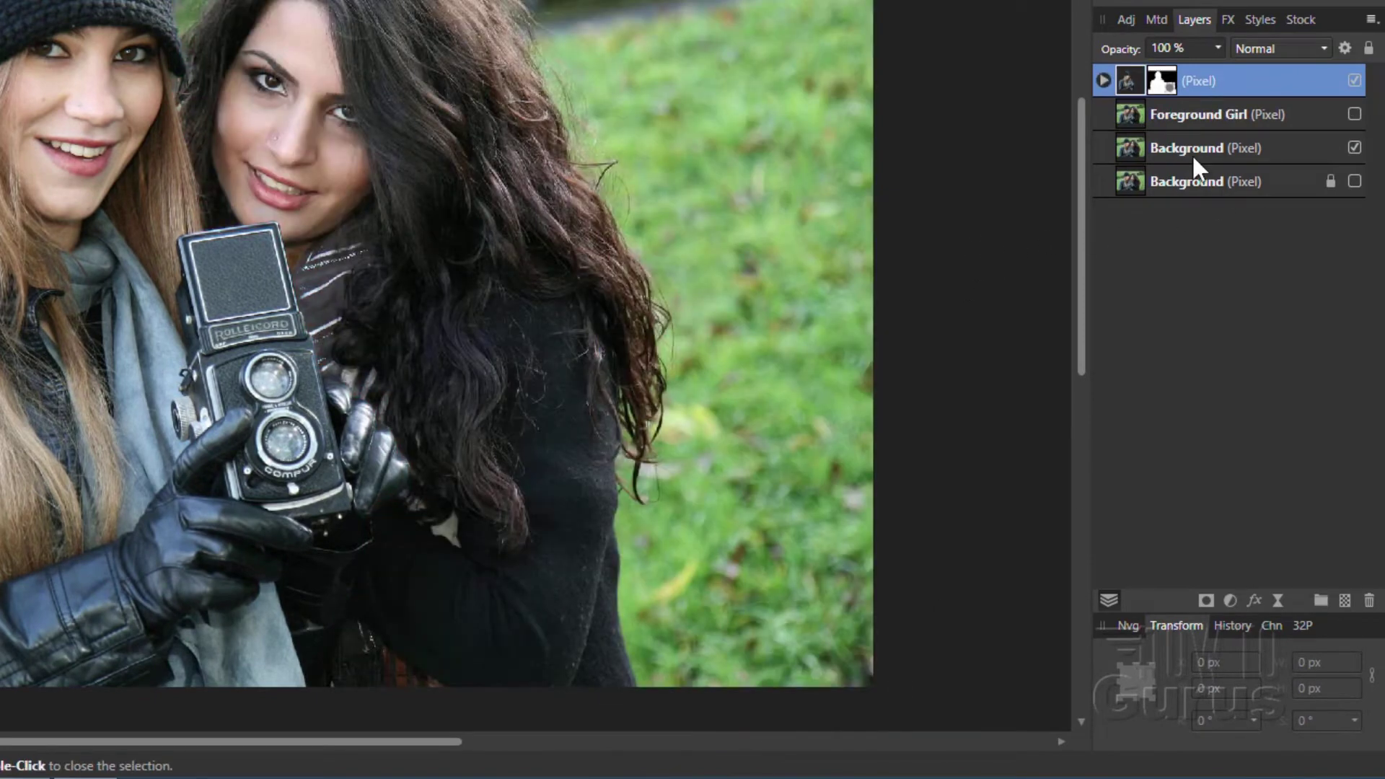
Check the masked cutout on its own, hide it, and show and select only the unlocked Background copy
click(1355, 148)
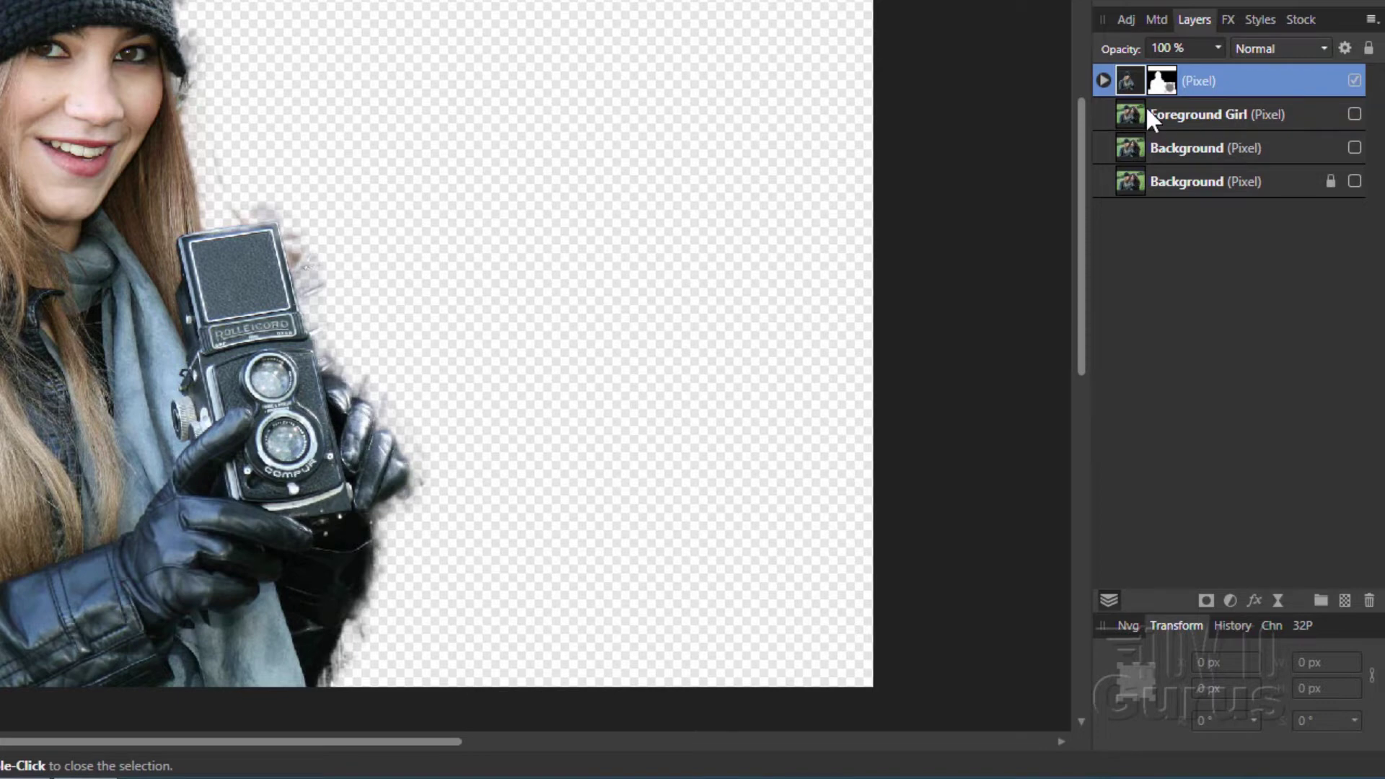
click(1355, 80)
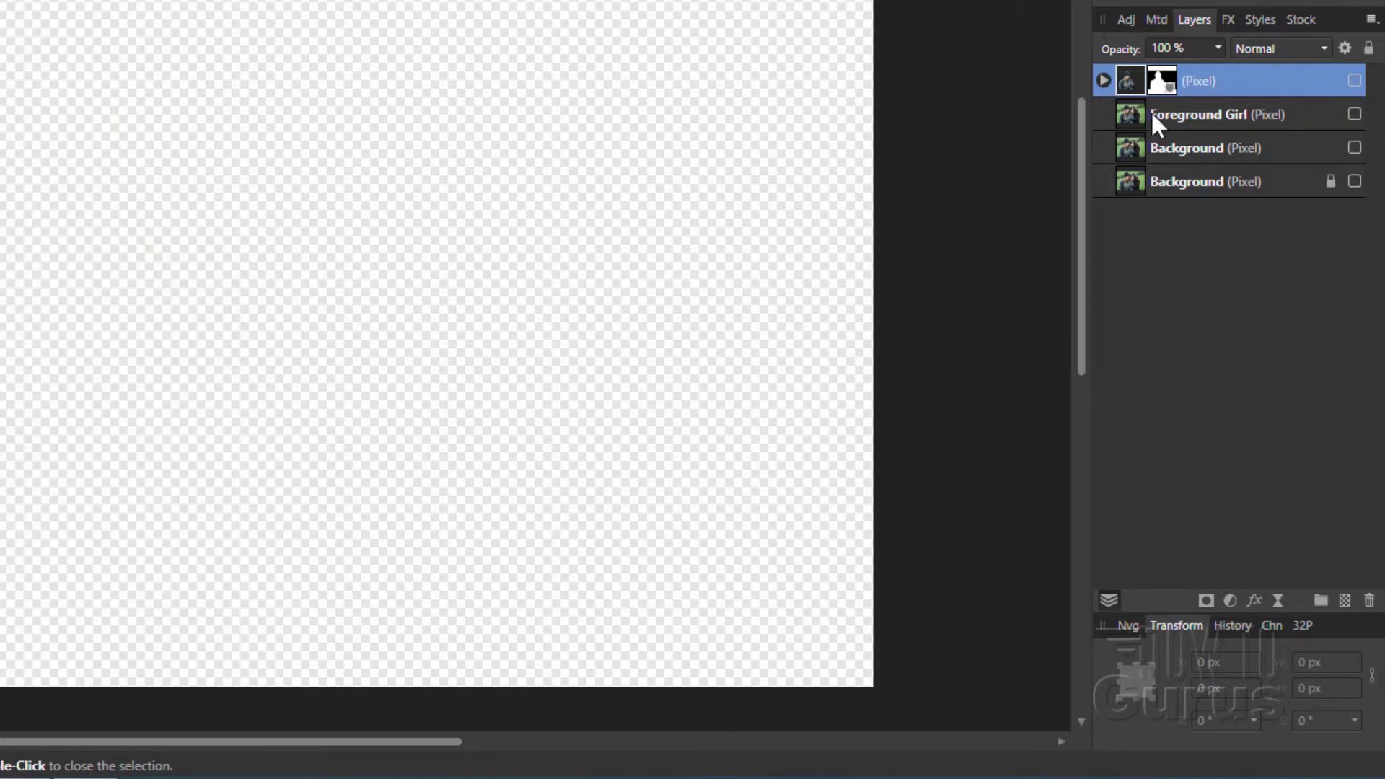
click(1357, 147)
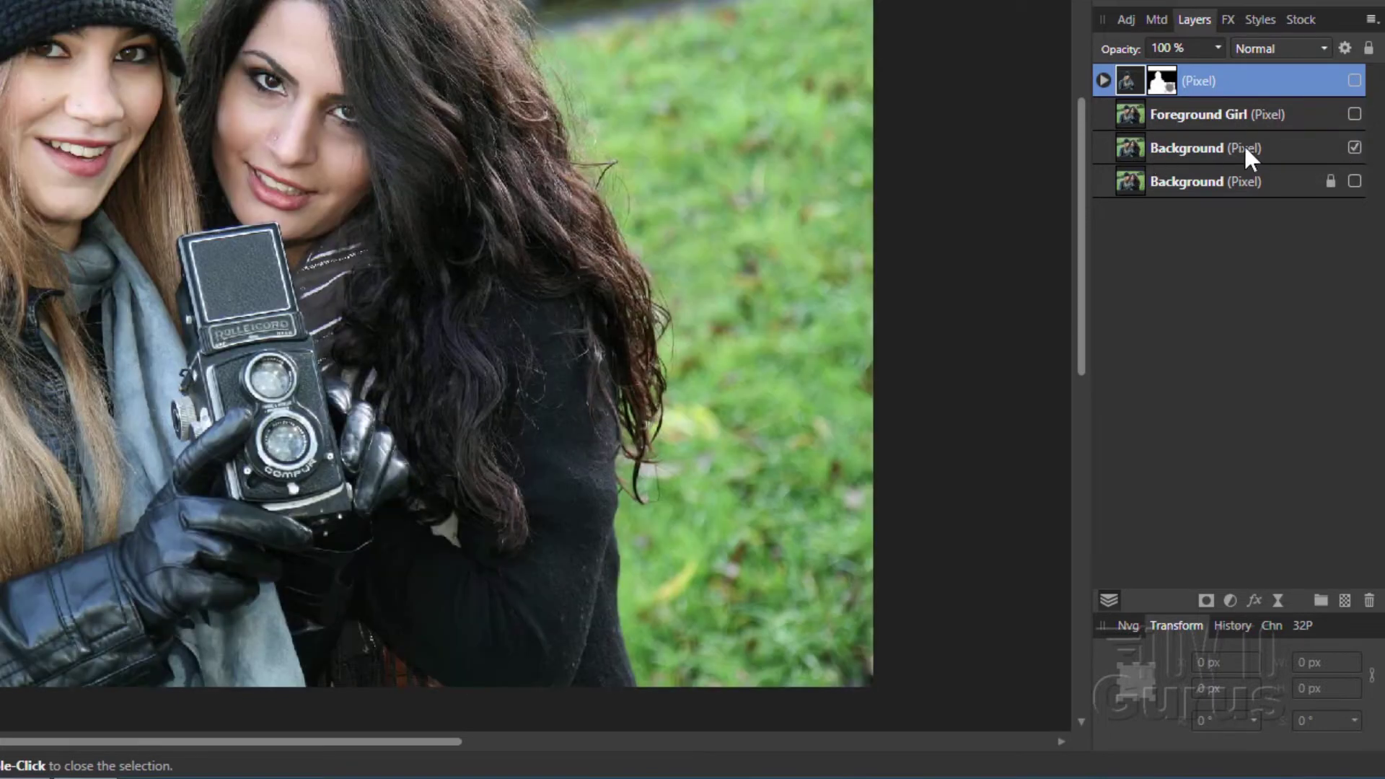
click(1100, 151)
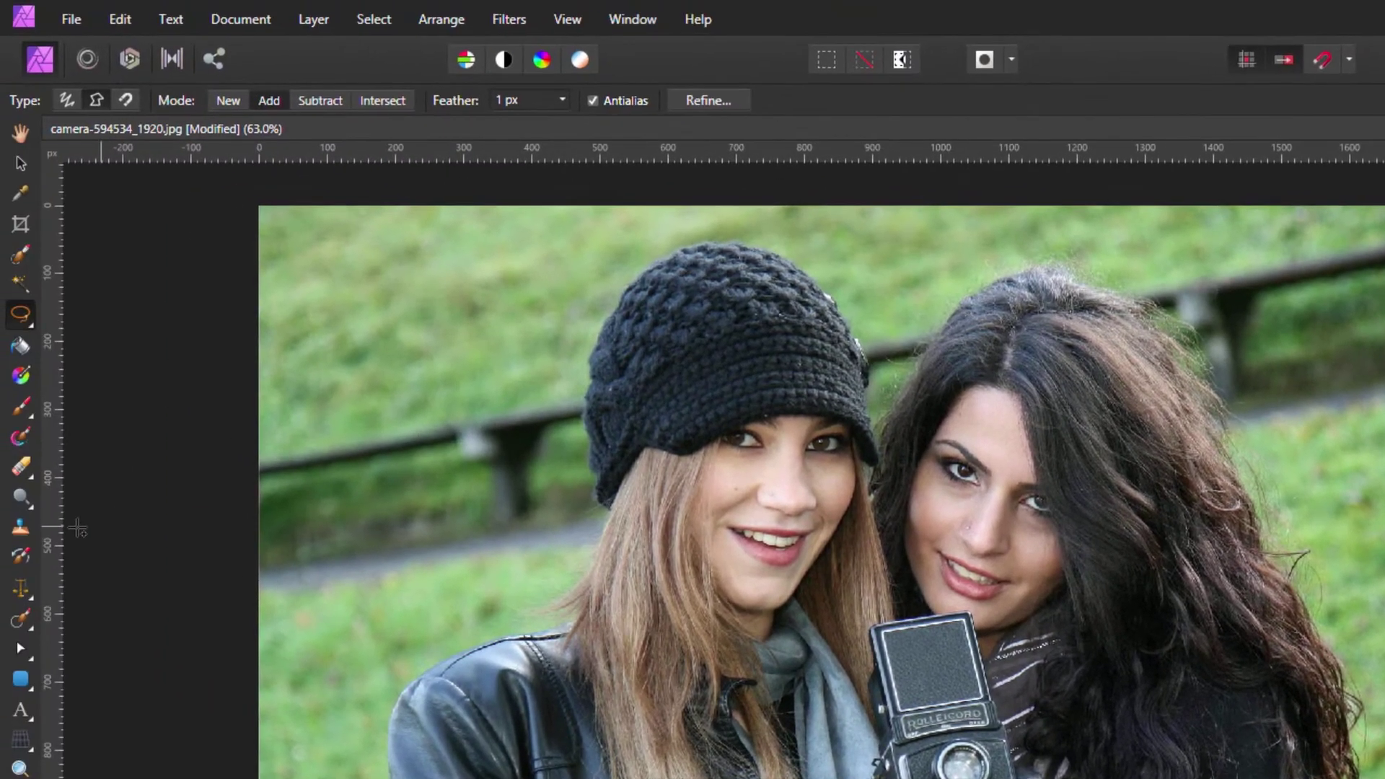
Take the Clone Brush, adjust its width, and sample the grass near the photo's lower-right corner as the source
click(20, 527)
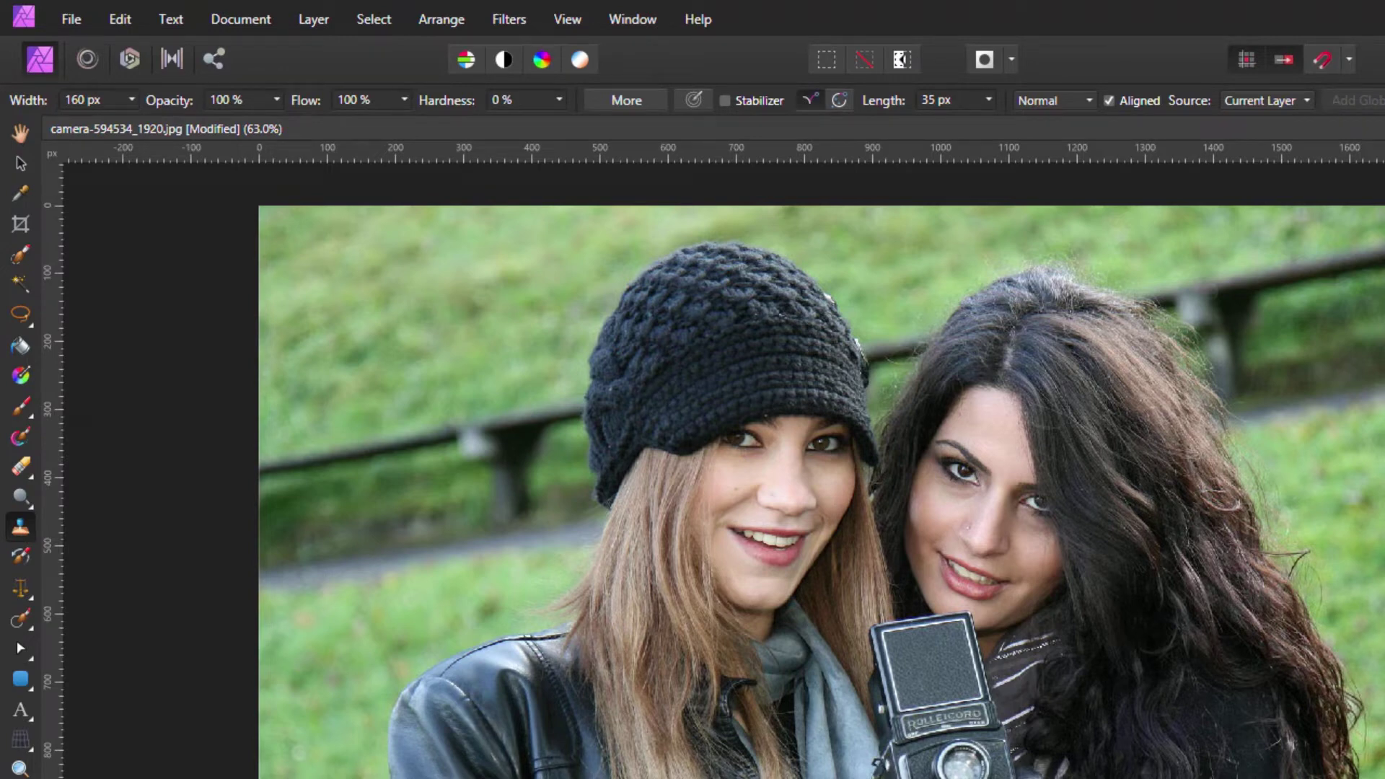
click(132, 101)
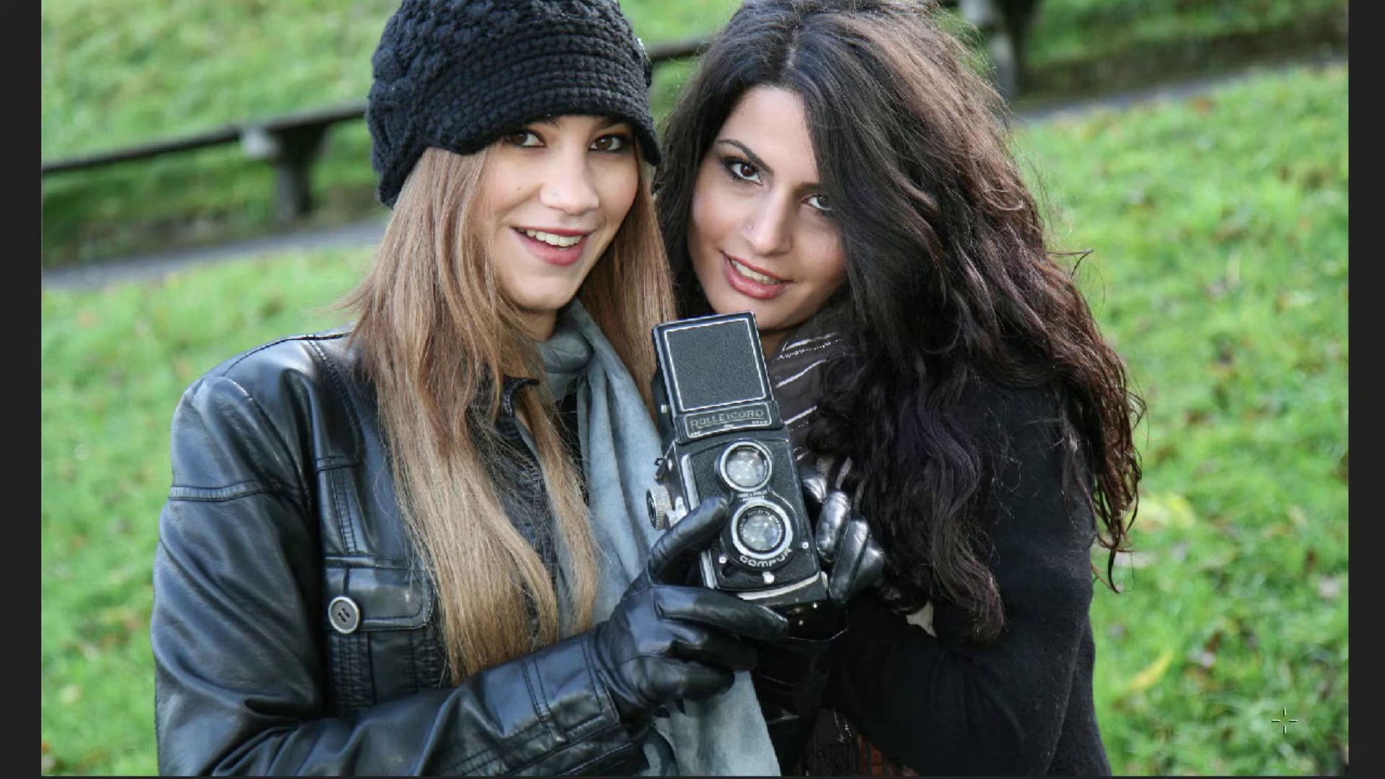
key(alt)
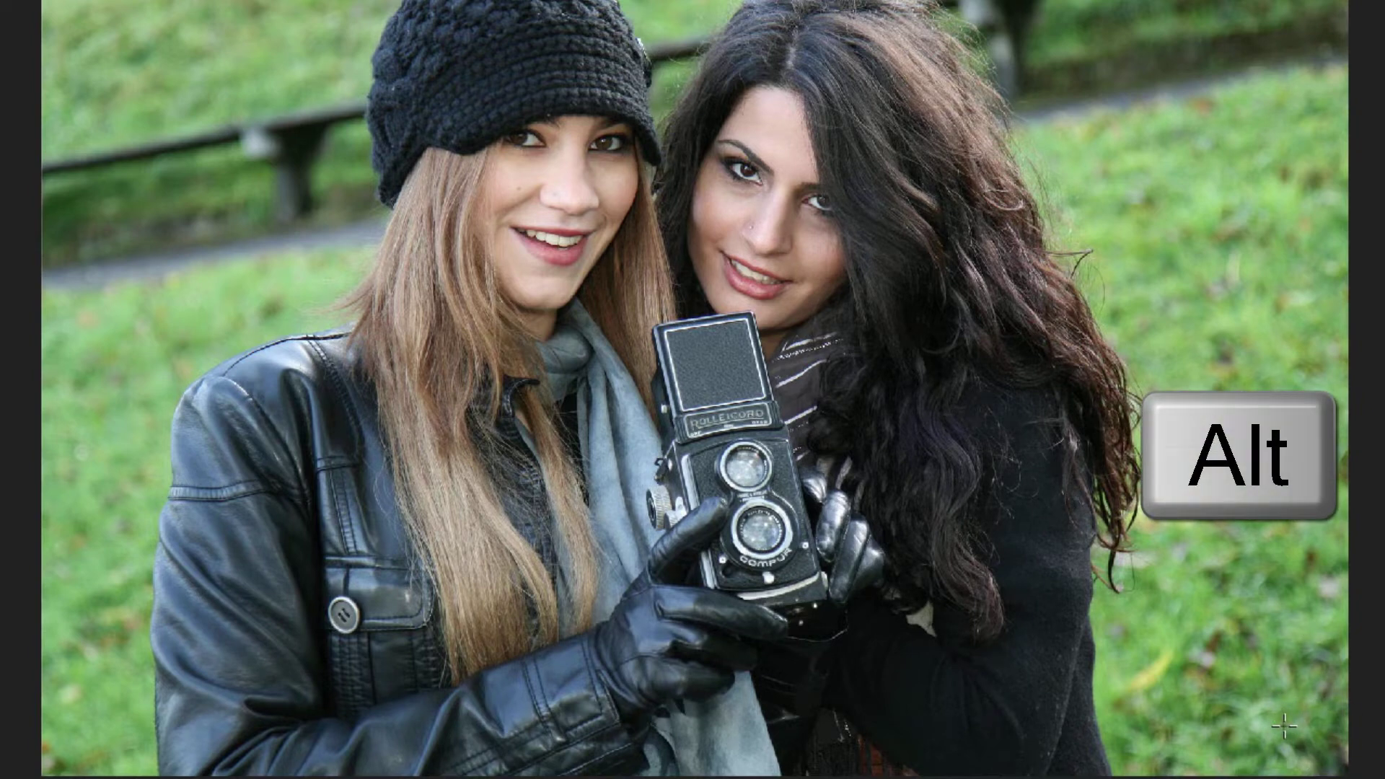